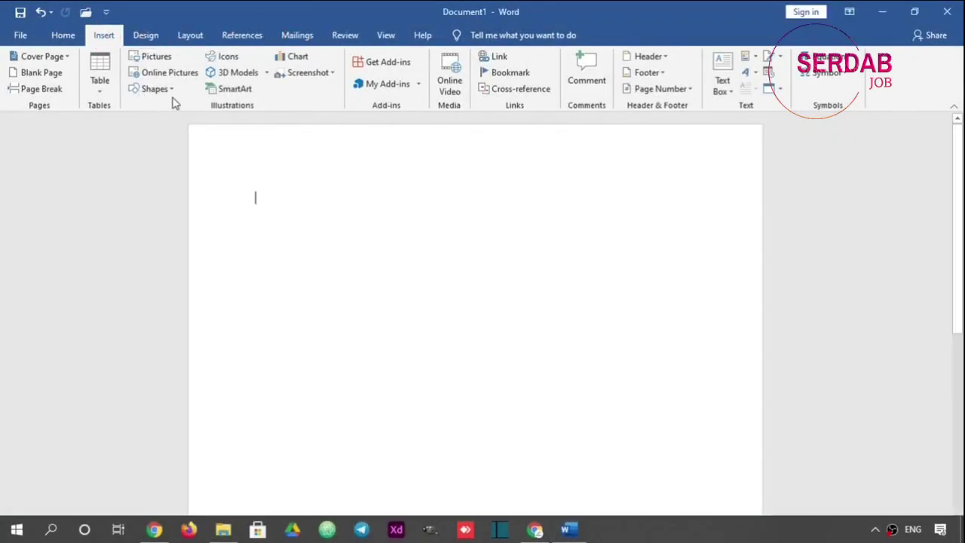
# Draw a Smiley Face shape about 2.68" high and 2.68" wide on the blank page
pyautogui.click(154, 89)
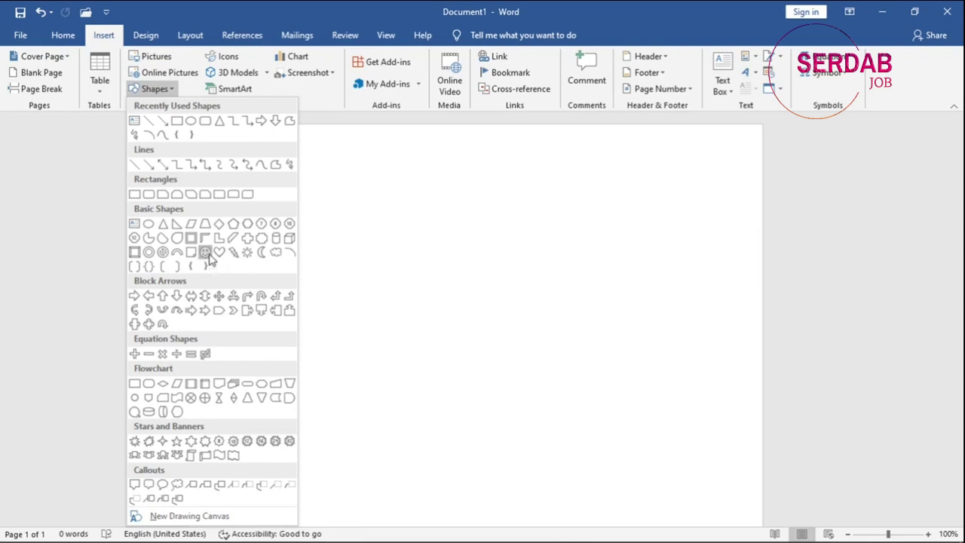
pyautogui.click(207, 254)
pyautogui.moveTo(288, 253); pyautogui.dragTo(427, 435)
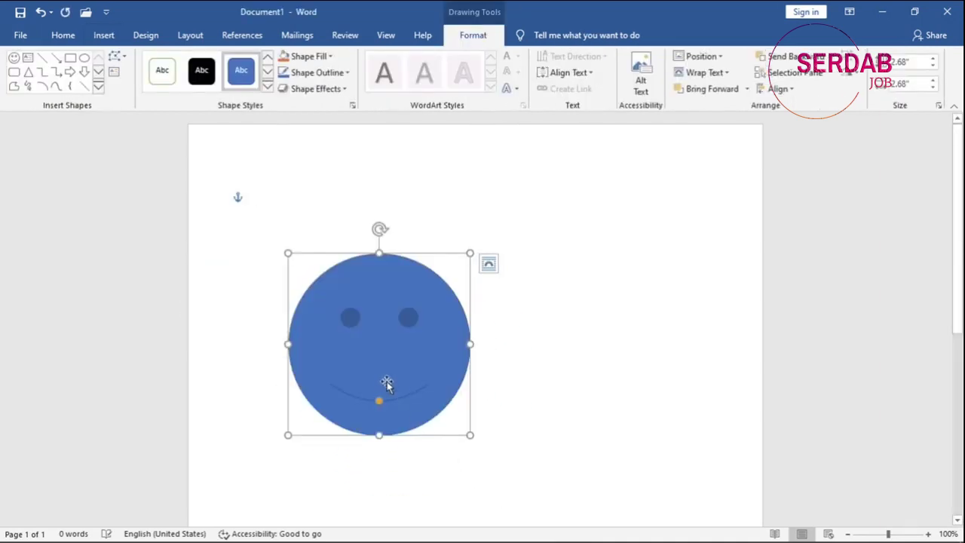
# Move the smiley face toward the right side of the page and delete it
pyautogui.moveTo(375, 361); pyautogui.dragTo(417, 331)
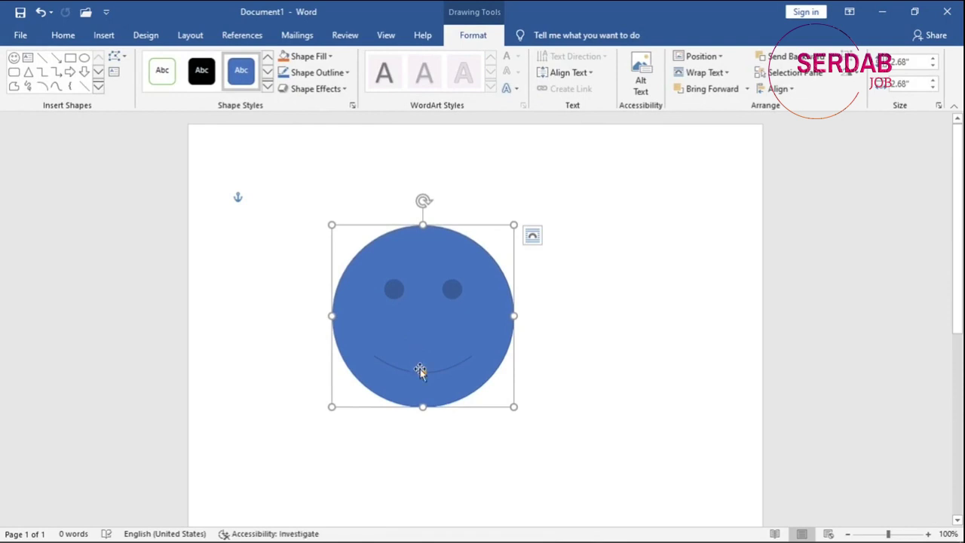
pyautogui.moveTo(424, 377); pyautogui.dragTo(425, 365)
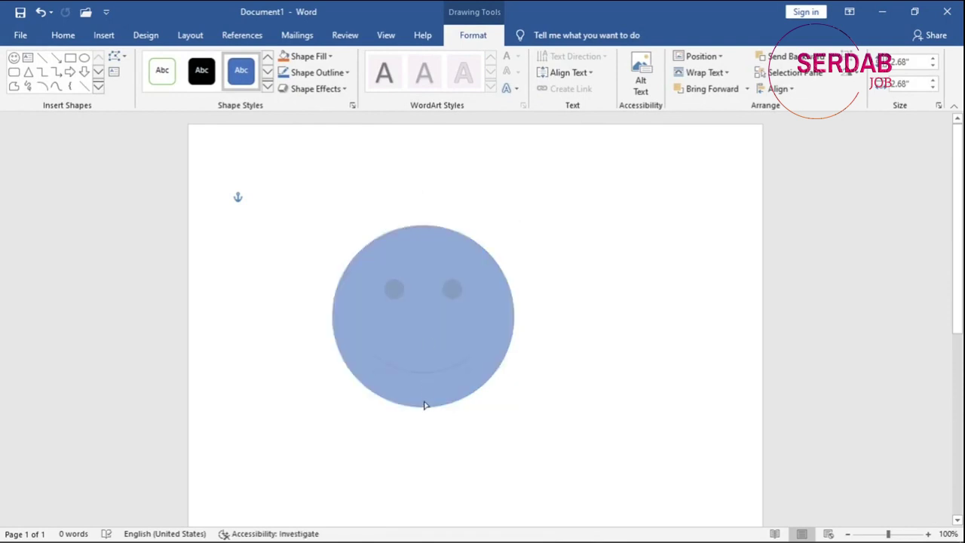
pyautogui.moveTo(424, 405); pyautogui.dragTo(419, 340)
pyautogui.moveTo(414, 395); pyautogui.dragTo(413, 392)
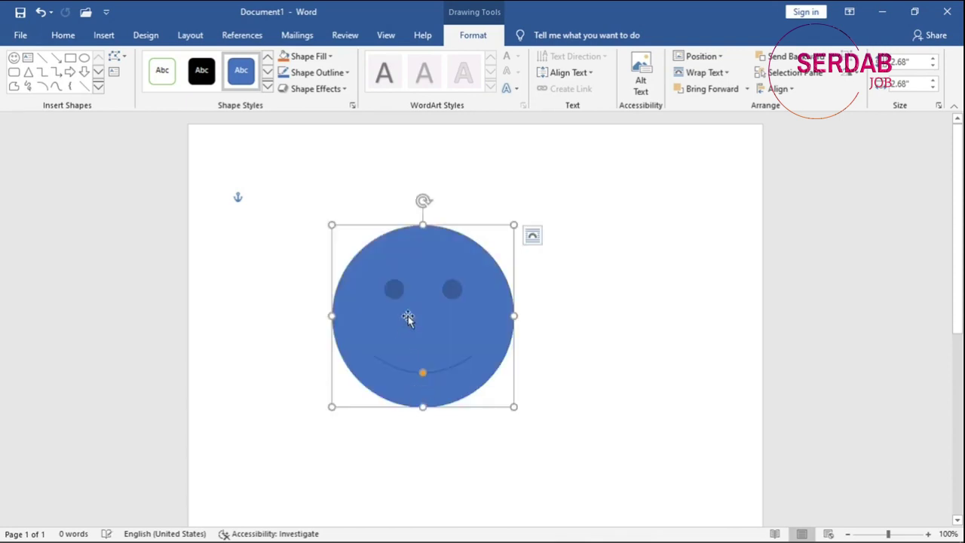
pyautogui.moveTo(422, 309); pyautogui.dragTo(457, 306)
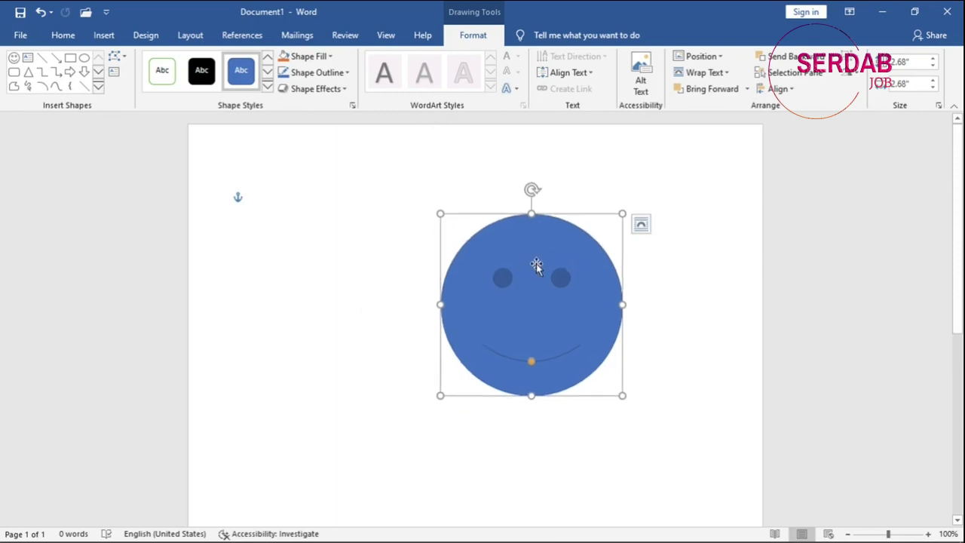
pyautogui.press('Delete')
# Draw a text box about 1.16" high and 3.3" wide in the upper middle of the page
pyautogui.click(107, 36)
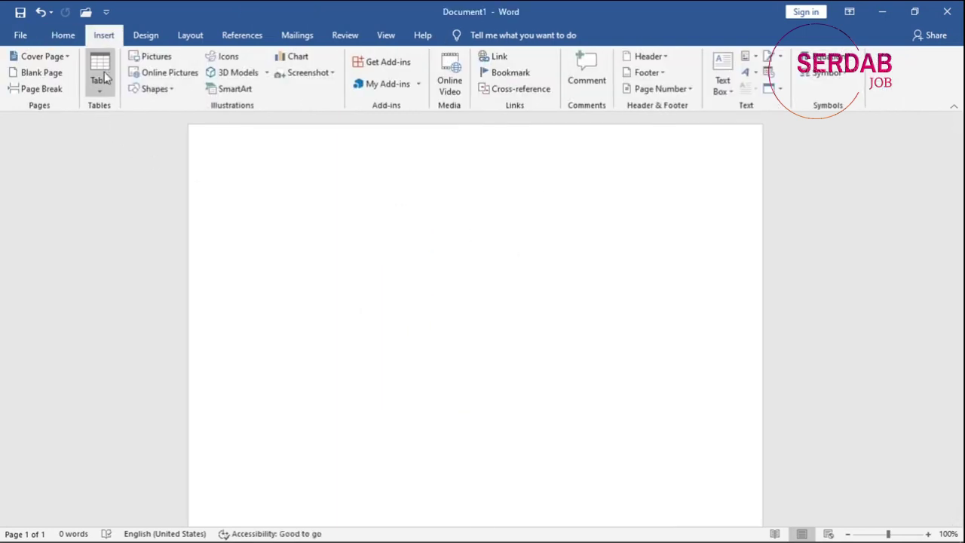
pyautogui.click(150, 88)
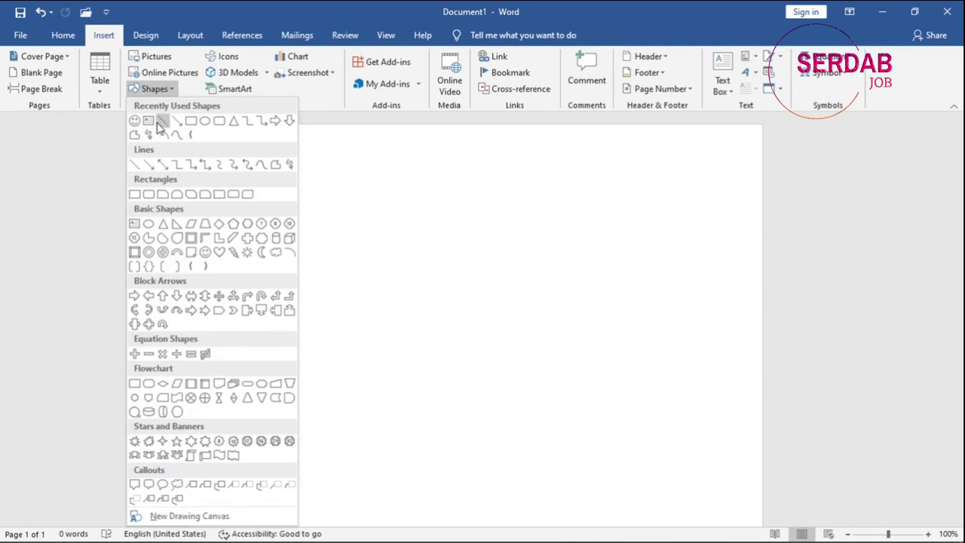
pyautogui.click(144, 123)
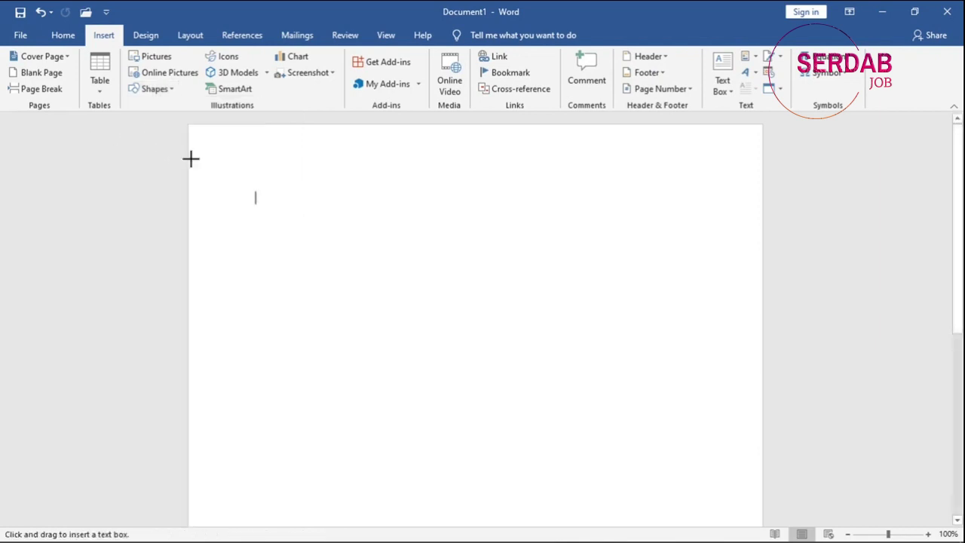
pyautogui.click(317, 224)
pyautogui.moveTo(317, 262); pyautogui.dragTo(536, 307)
# Fill the text box with sample text using =rand(1) and enlarge it to about 1.3" by 3.32"
pyautogui.write('=ra')
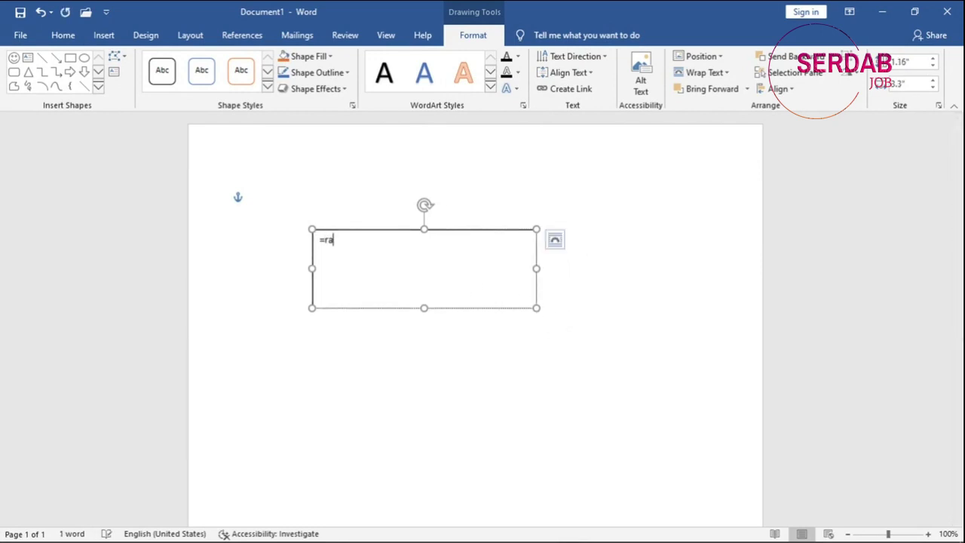
pyautogui.write('nd(1)')
pyautogui.press('Return')
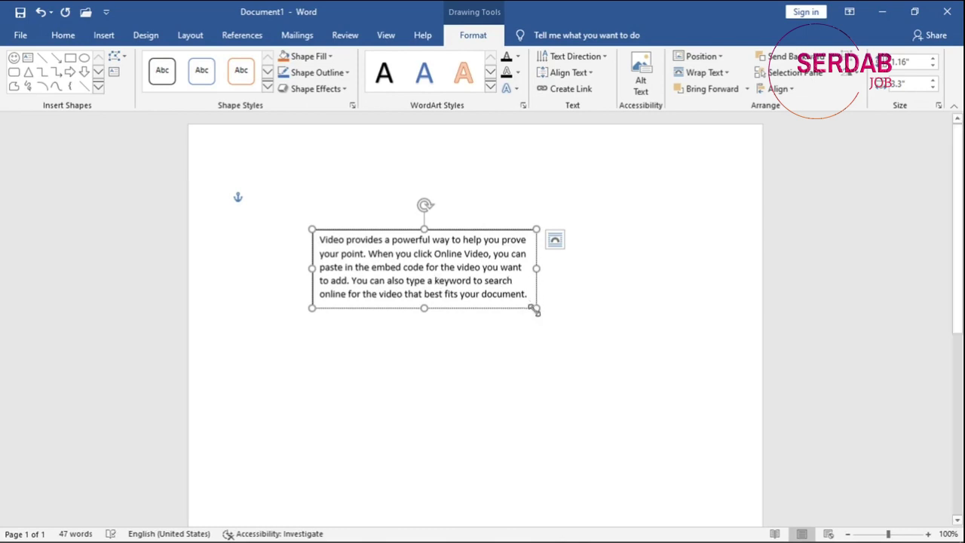
pyautogui.moveTo(535, 305)
pyautogui.mouseDown()
pyautogui.moveTo(579, 338)
pyautogui.moveTo(562, 325)
pyautogui.moveTo(582, 315)
pyautogui.moveTo(533, 309)
pyautogui.moveTo(539, 305)
pyautogui.moveTo(537, 317)
pyautogui.mouseUp()
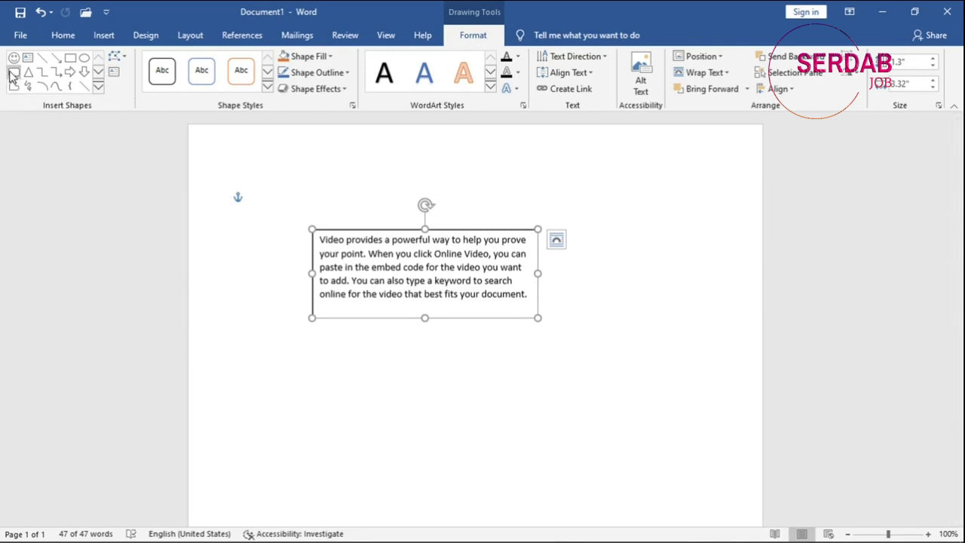
# Try reshaping the text box by pulling its upper-left edit point outward, and undo the change
pyautogui.click(98, 72)
pyautogui.click(99, 73)
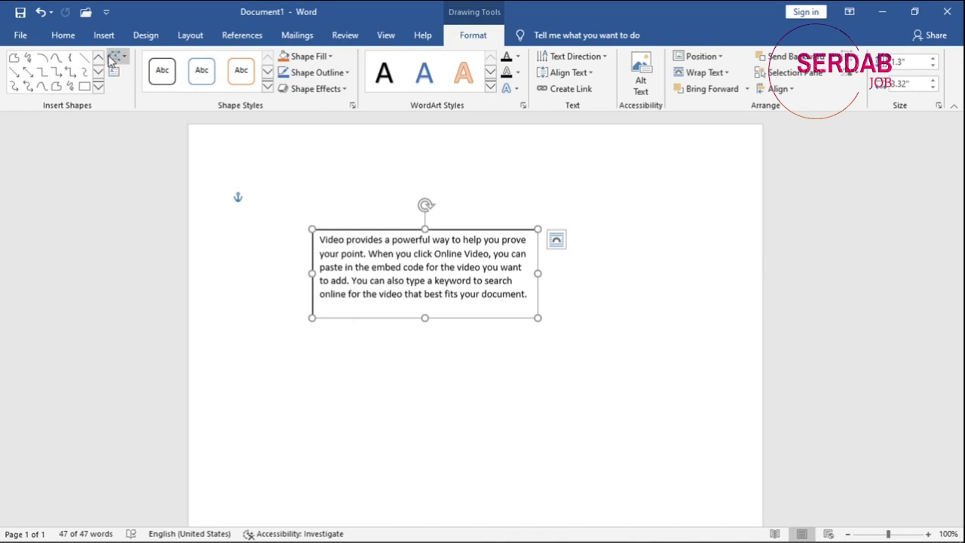
pyautogui.click(113, 58)
pyautogui.moveTo(121, 78)
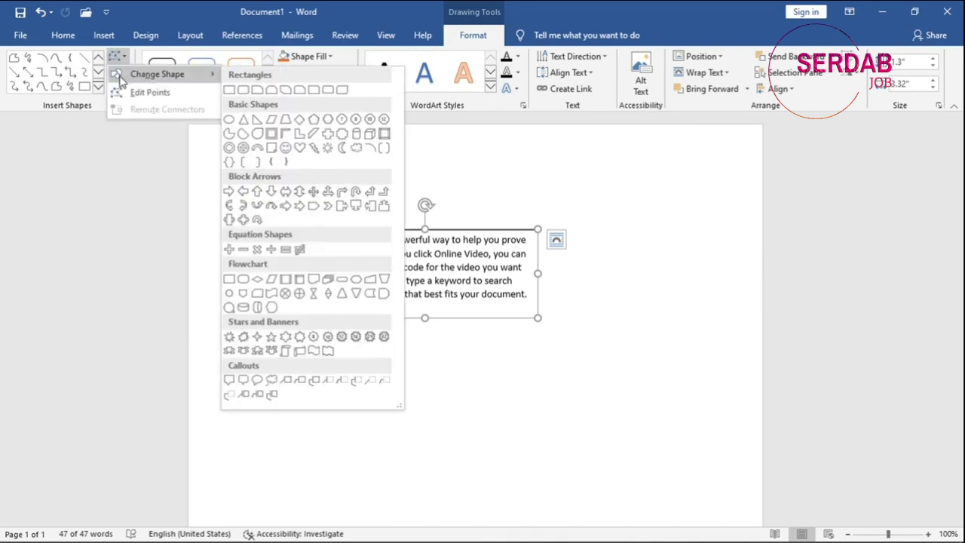
pyautogui.click(161, 96)
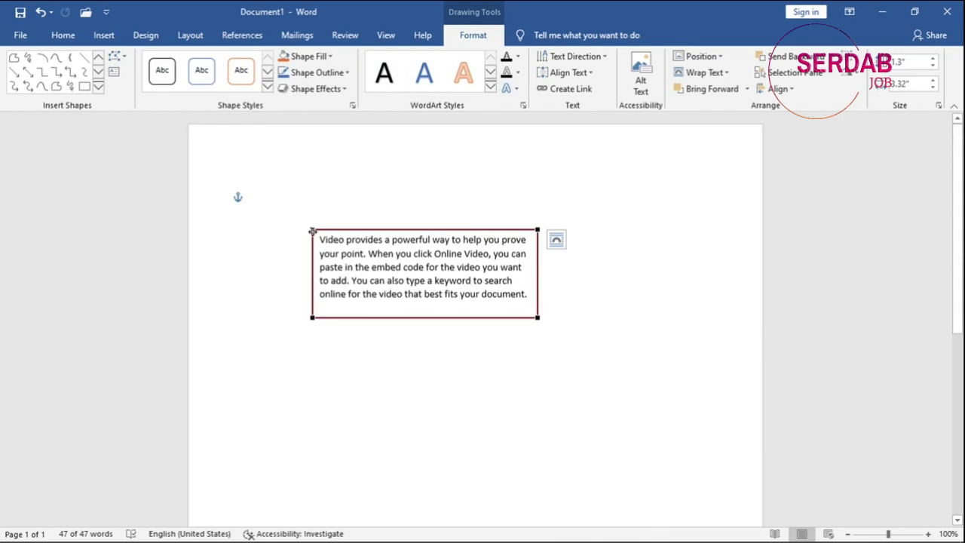
pyautogui.moveTo(312, 231); pyautogui.dragTo(291, 203)
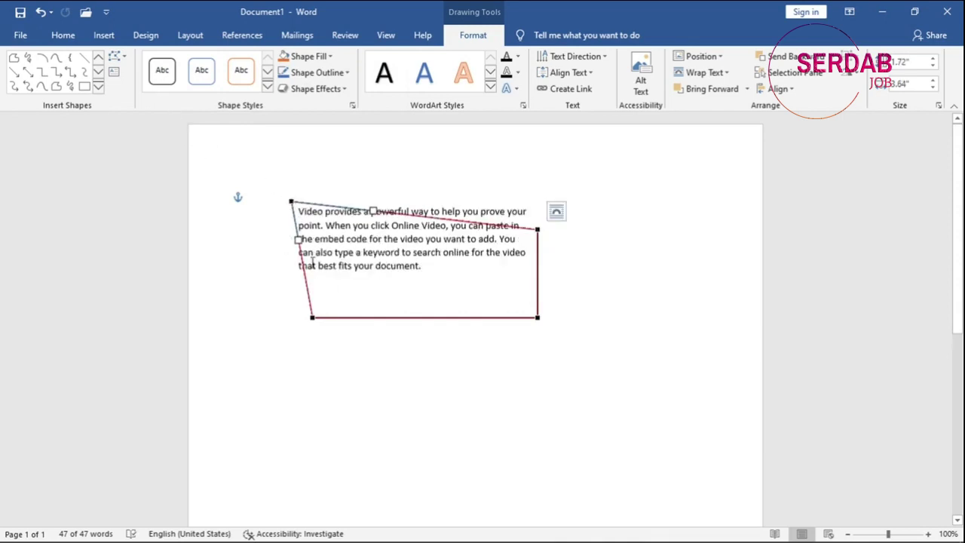
pyautogui.hotkey('ctrl', 'z')
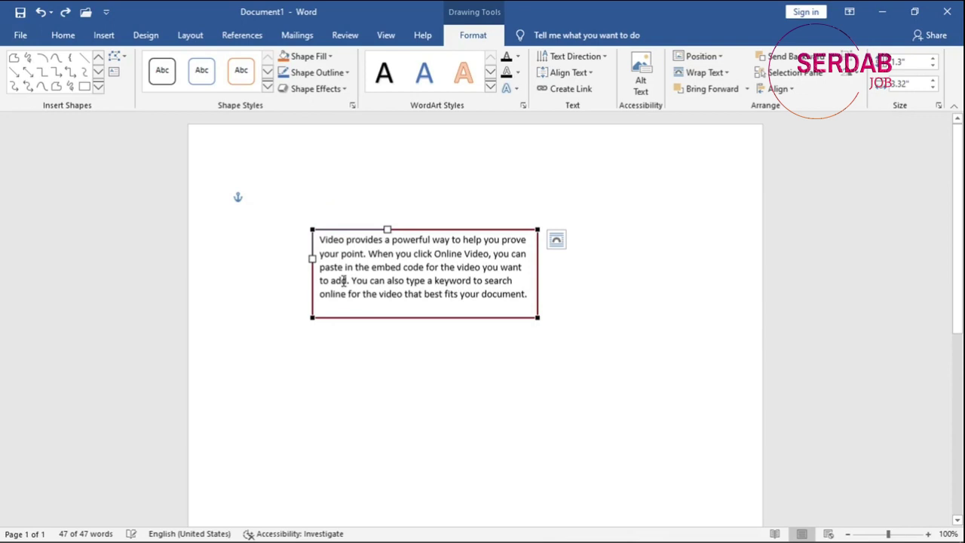
pyautogui.click(124, 57)
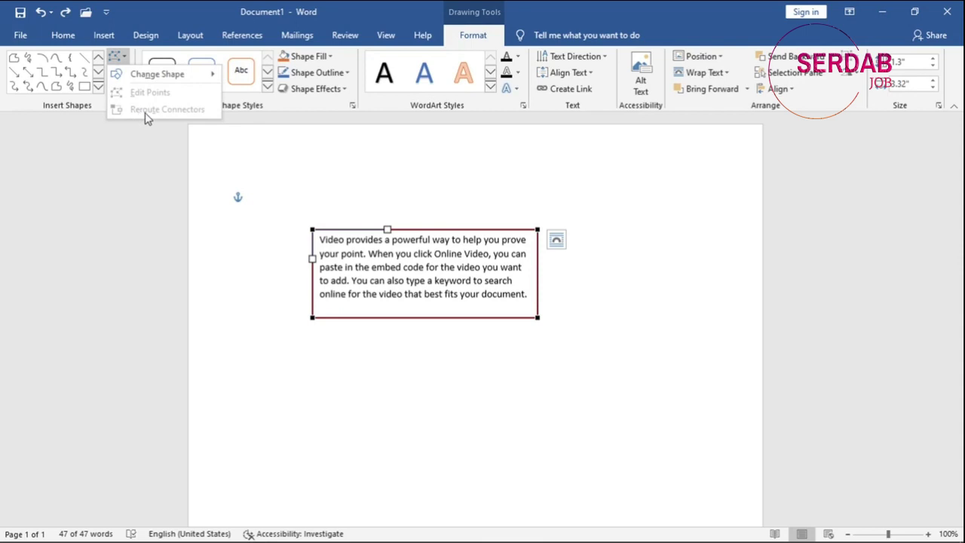
pyautogui.click(72, 77)
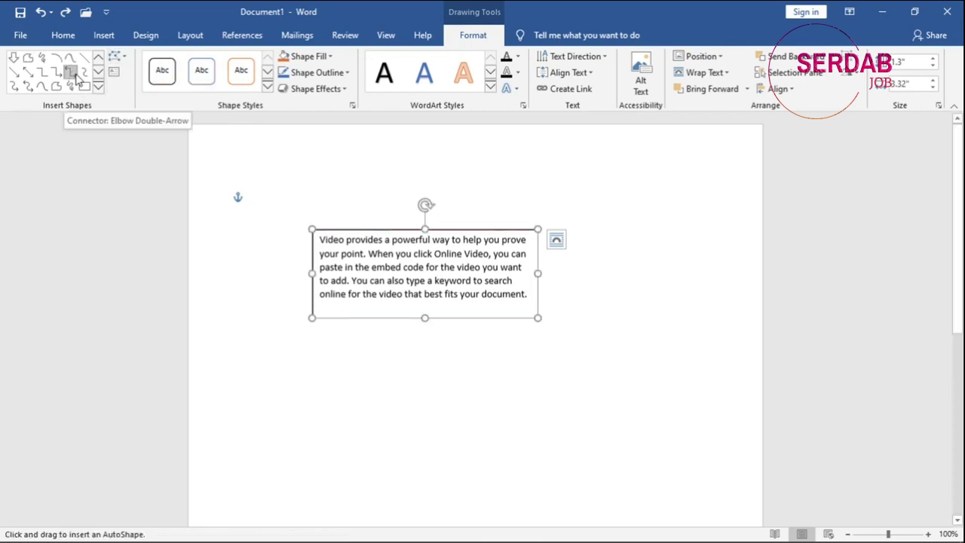
pyautogui.click(117, 56)
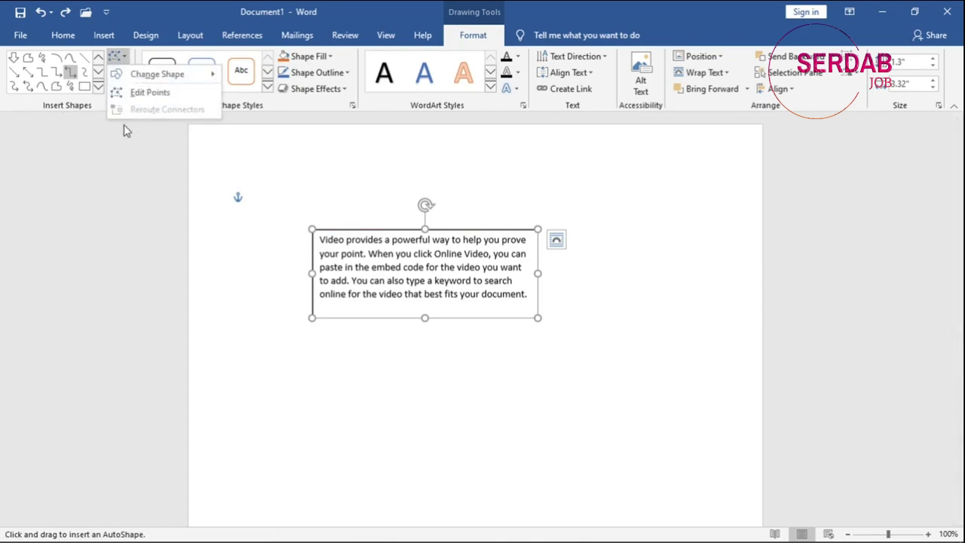
pyautogui.click(122, 60)
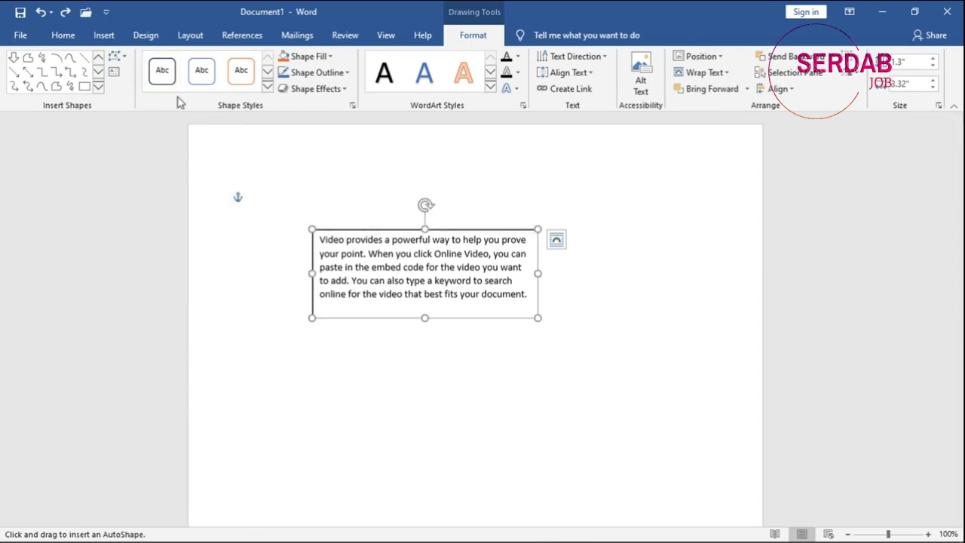
# Apply the solid black shape style with white text to the text box and deselect it
pyautogui.click(267, 73)
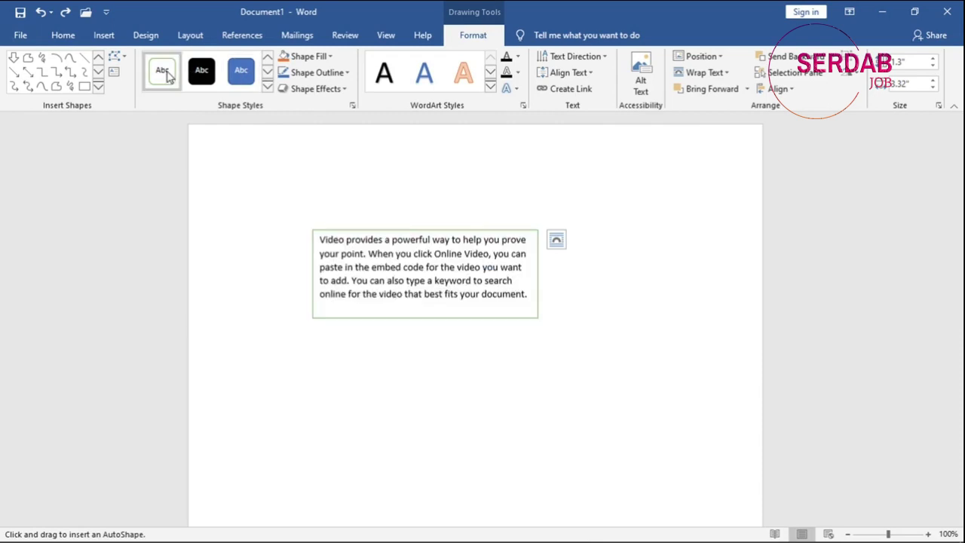
pyautogui.click(267, 73)
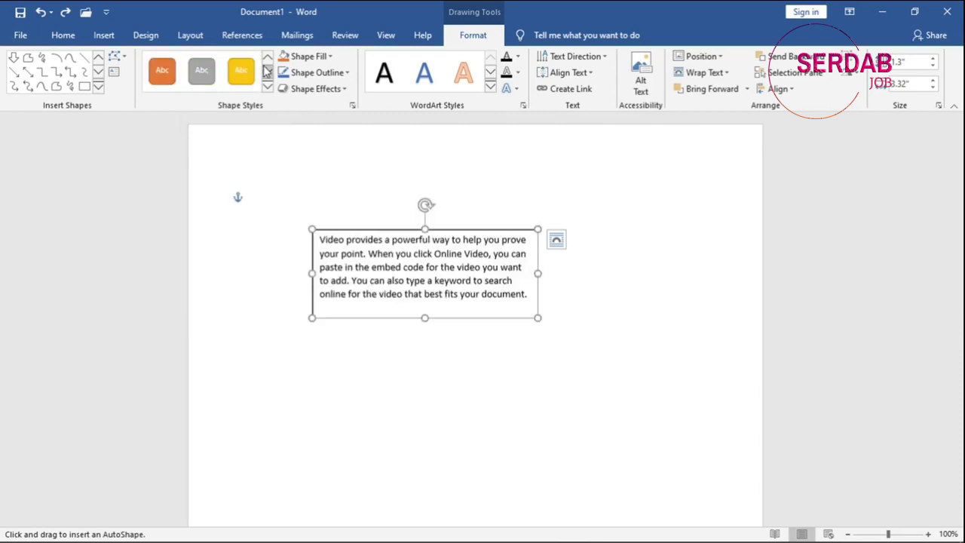
pyautogui.click(266, 73)
pyautogui.click(249, 74)
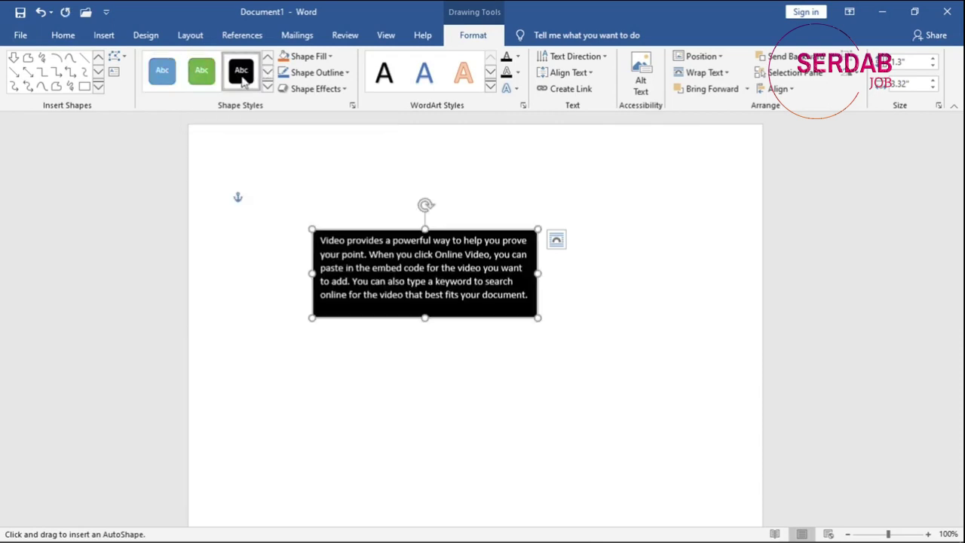
pyautogui.click(363, 426)
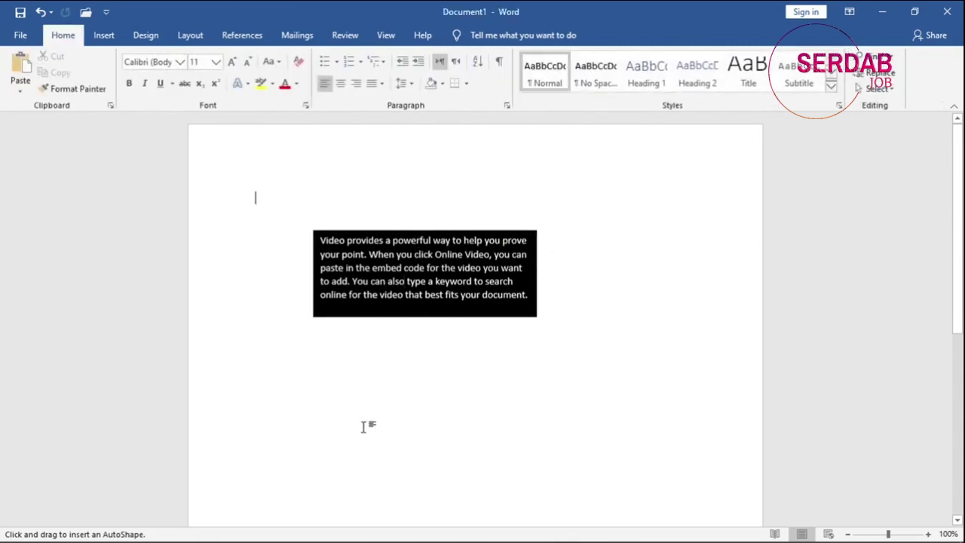
# Reselect the text box and set its shape fill to the black theme color
pyautogui.click(395, 229)
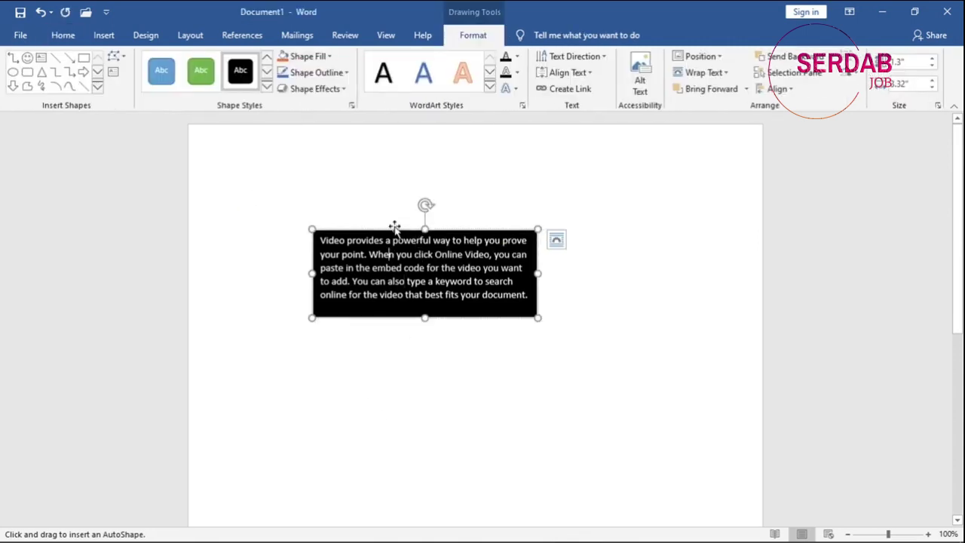
pyautogui.click(267, 84)
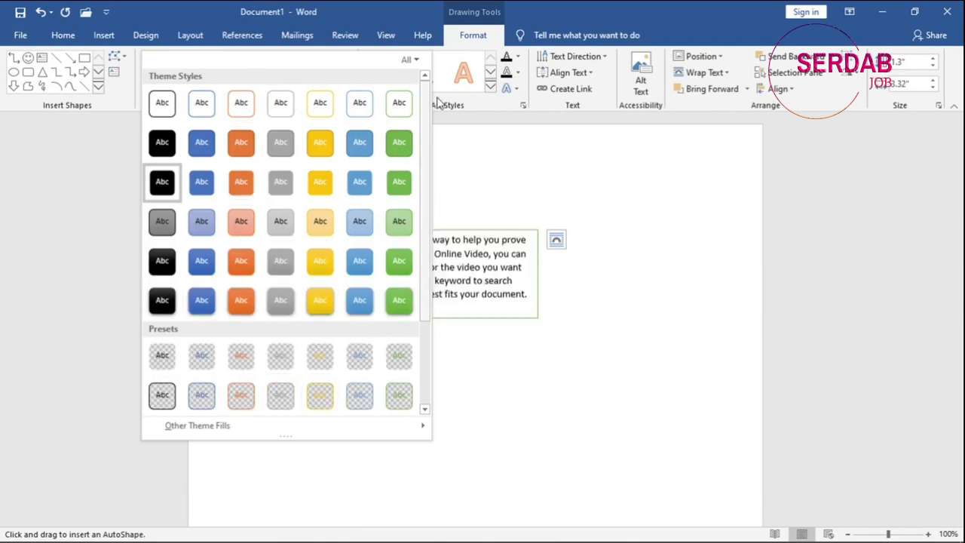
pyautogui.press('Escape')
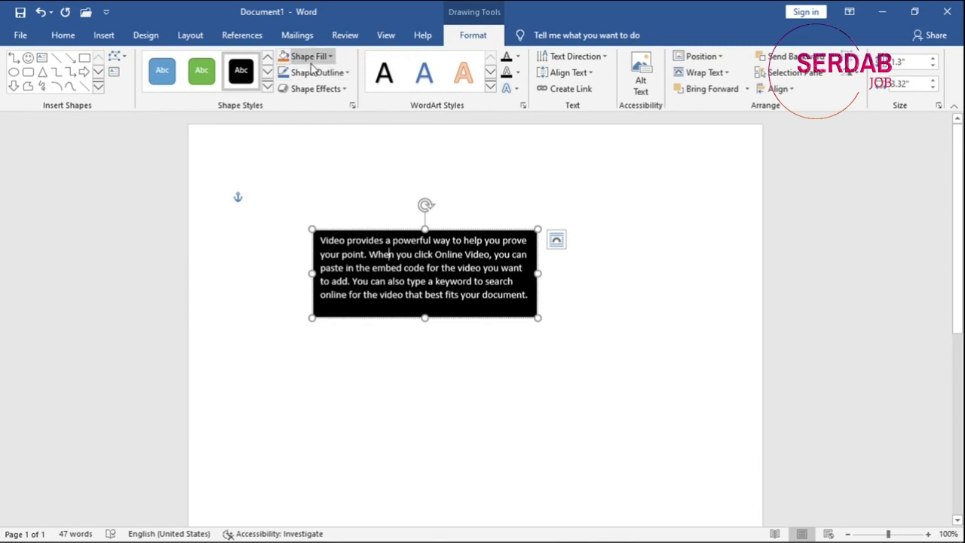
pyautogui.click(310, 56)
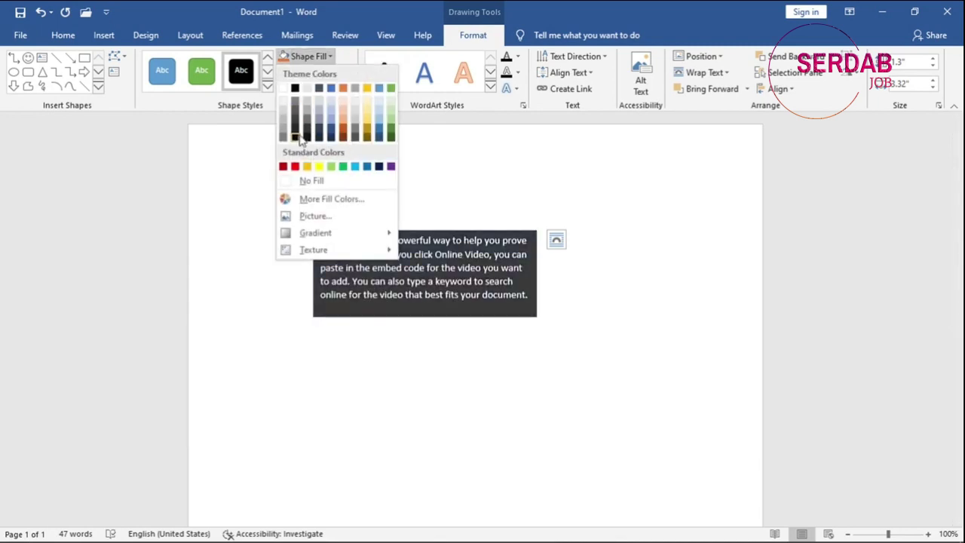
pyautogui.click(296, 88)
# Examine the text box's outline weight and dash options and the preset shape effects
pyautogui.click(303, 72)
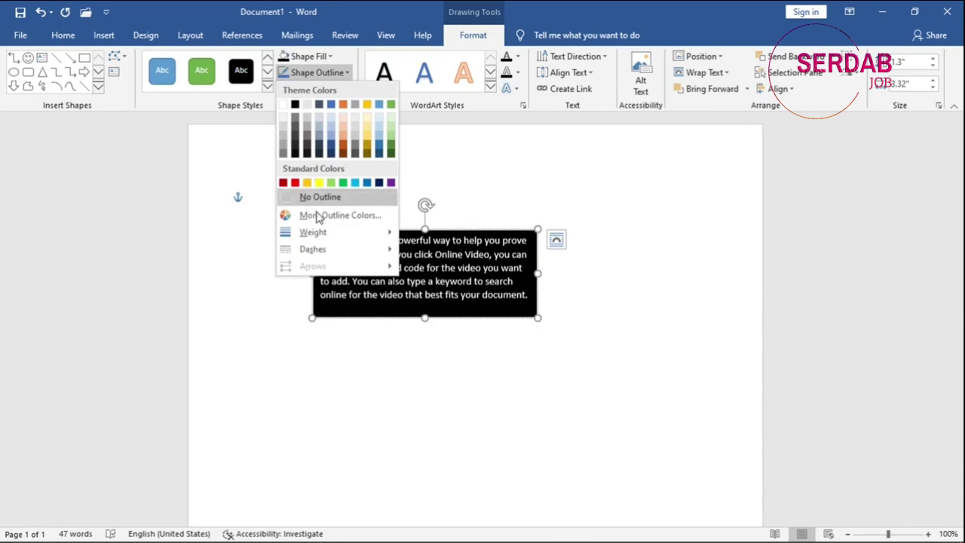
pyautogui.moveTo(319, 231)
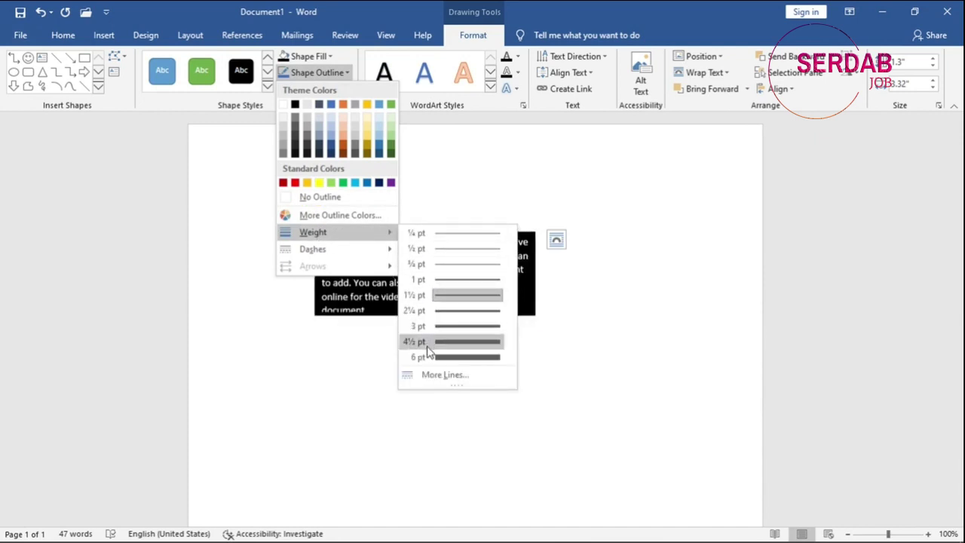
pyautogui.moveTo(337, 248)
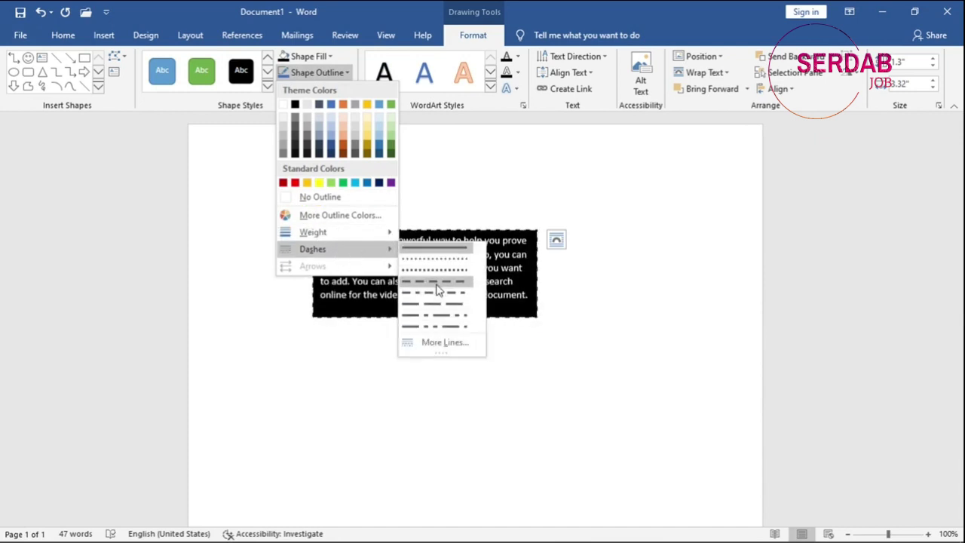
pyautogui.click(315, 75)
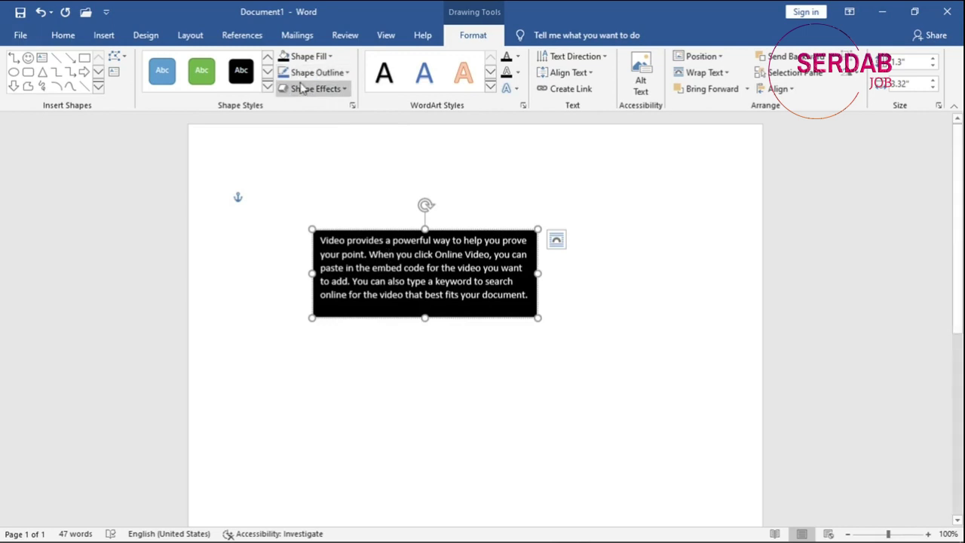
pyautogui.click(304, 89)
pyautogui.moveTo(332, 114)
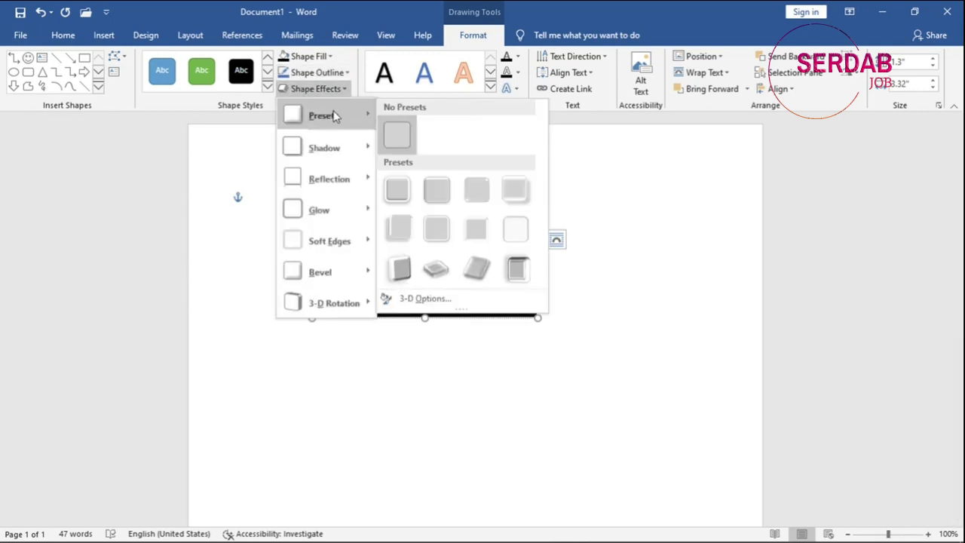
pyautogui.press('Escape')
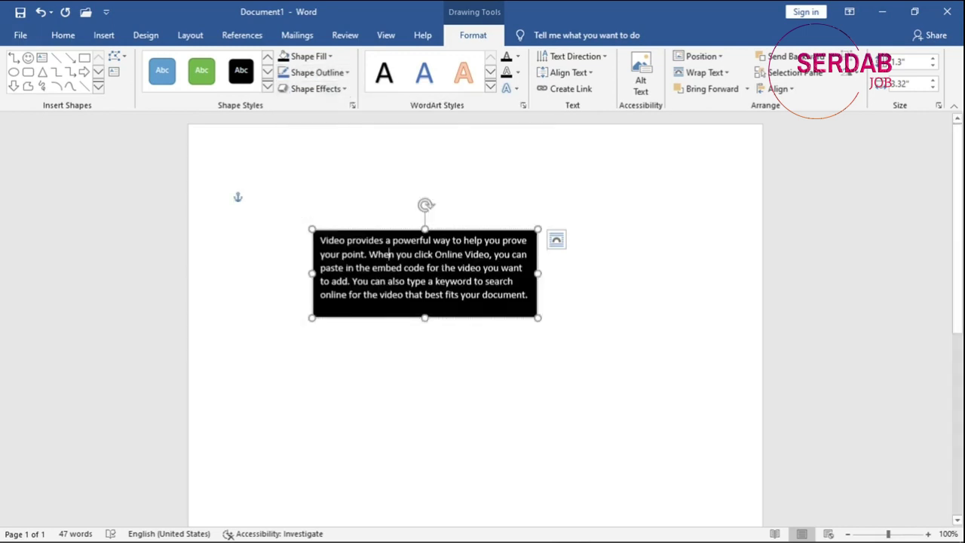
# Move the text box lower on the page and apply the Preset 4 shape effect to it
pyautogui.moveTo(434, 232); pyautogui.dragTo(465, 364)
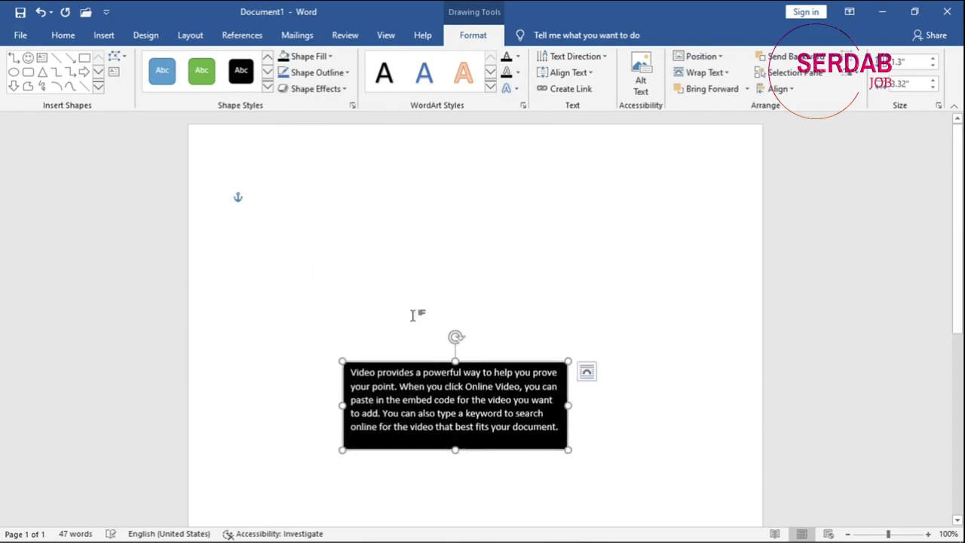
pyautogui.click(310, 73)
pyautogui.click(306, 73)
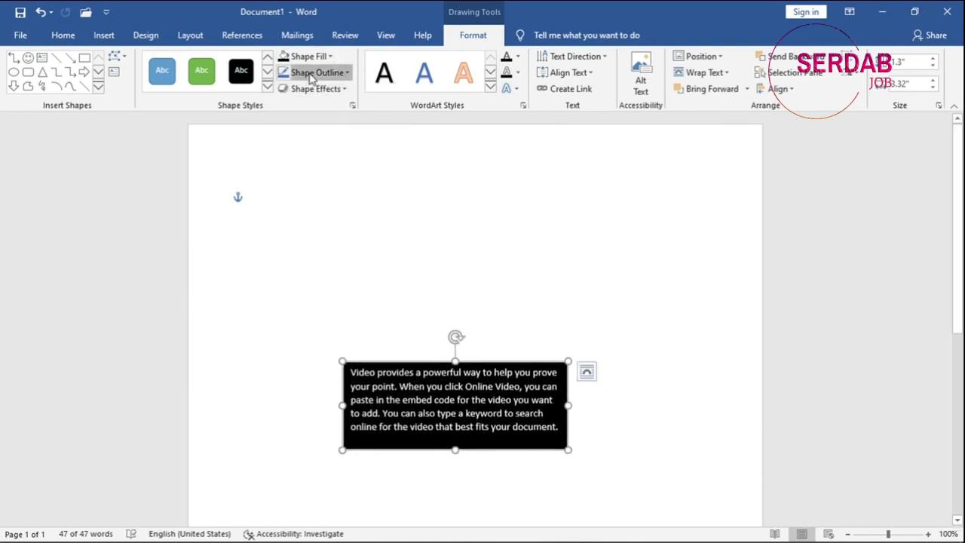
pyautogui.click(312, 88)
pyautogui.moveTo(323, 114)
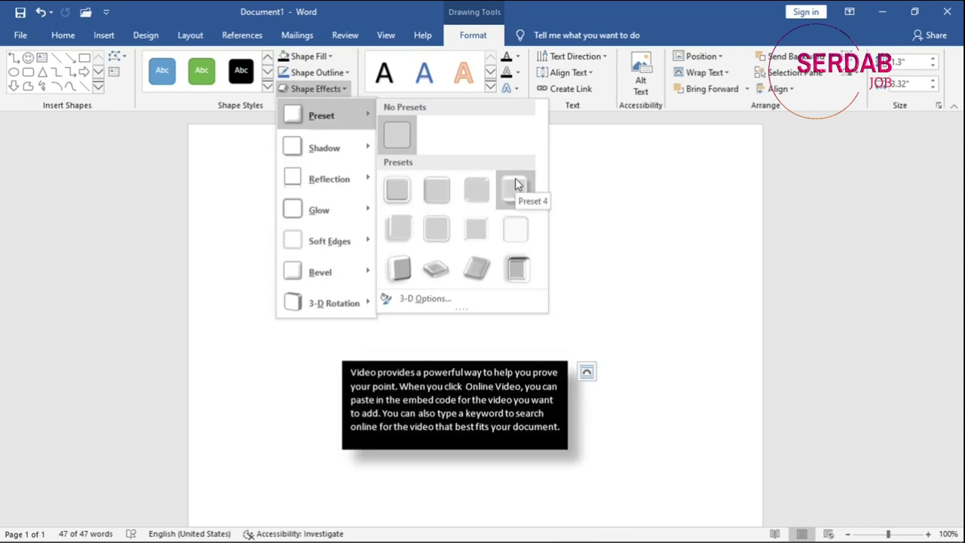
pyautogui.click(516, 185)
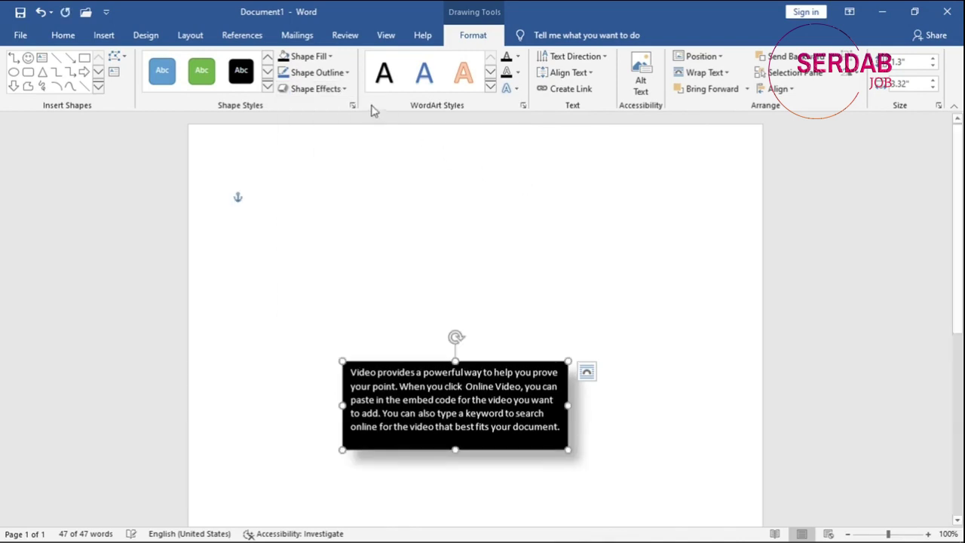
# Add the second reflection variation in the first row to the text box and deselect it
pyautogui.click(326, 89)
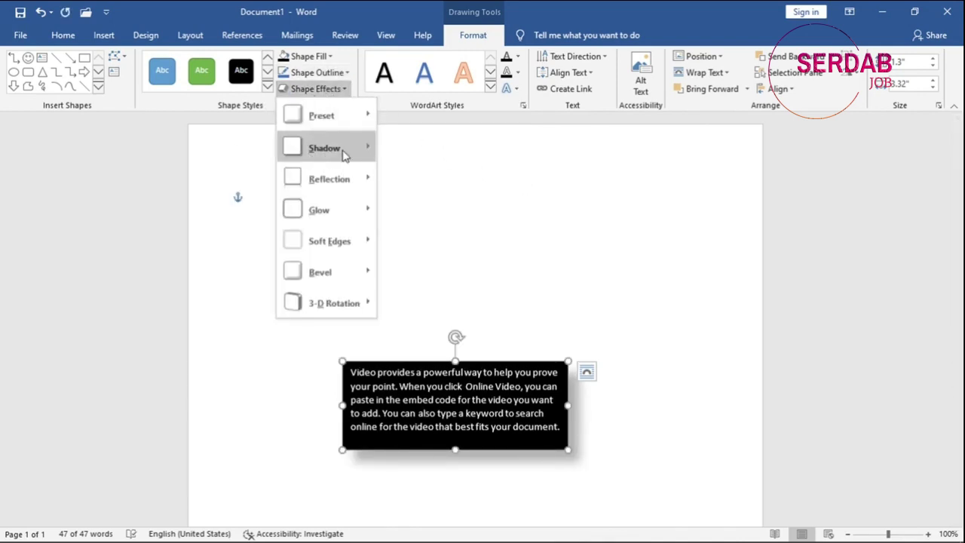
pyautogui.moveTo(343, 154)
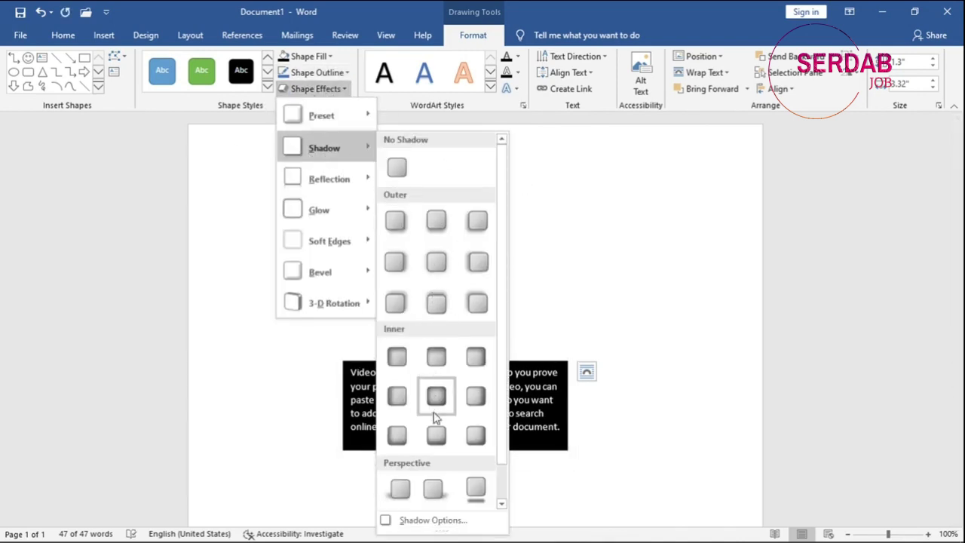
pyautogui.moveTo(316, 181)
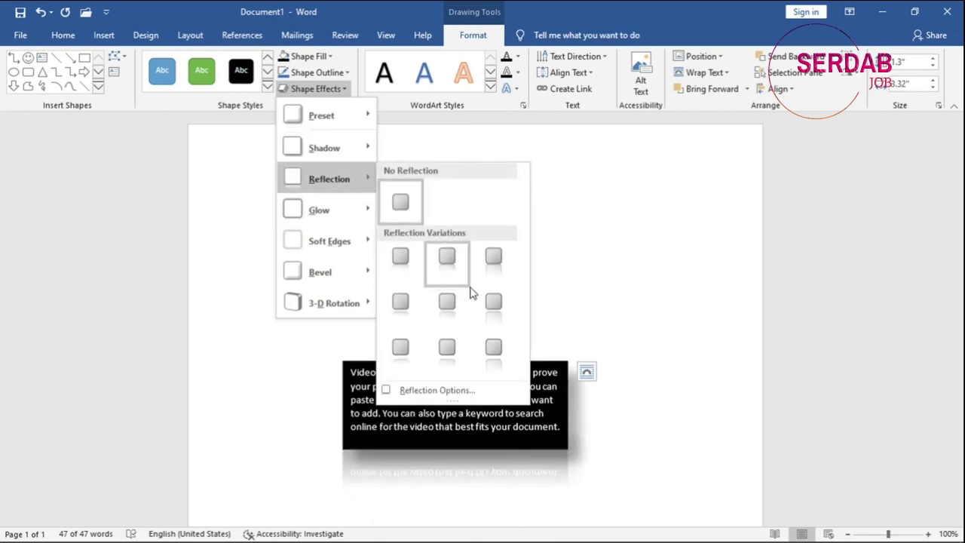
pyautogui.click(448, 260)
pyautogui.click(520, 261)
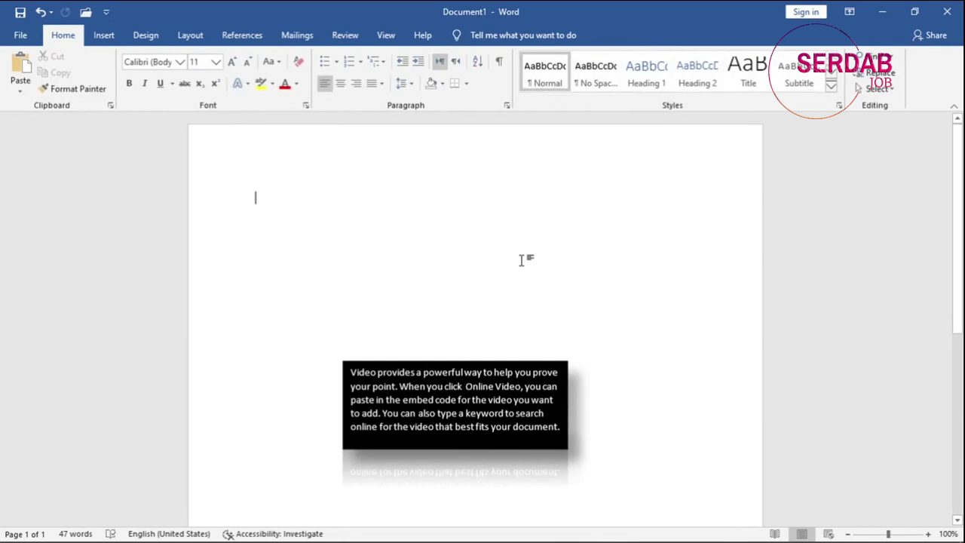
# Reselect the text box, open its detailed shape format settings and close them again
pyautogui.click(455, 407)
pyautogui.click(474, 34)
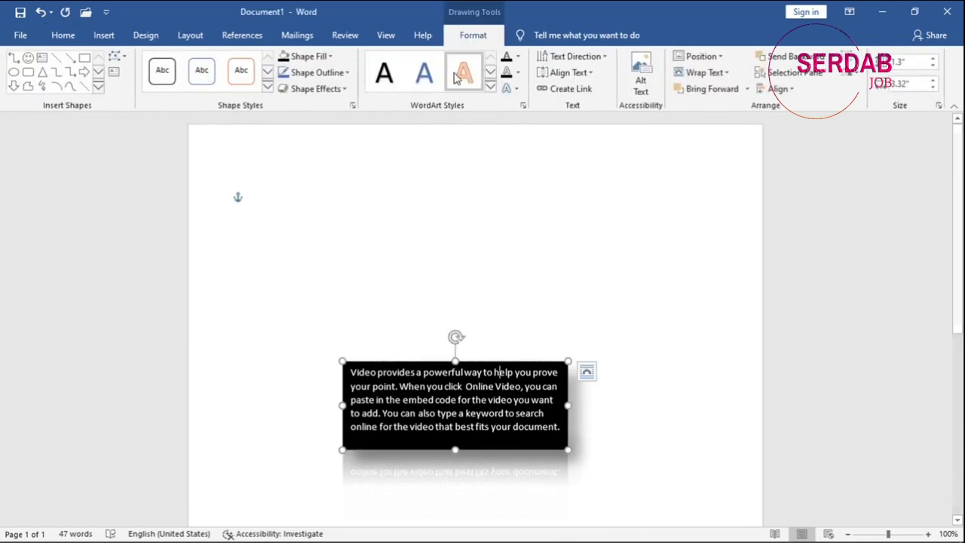
pyautogui.click(351, 104)
pyautogui.click(341, 89)
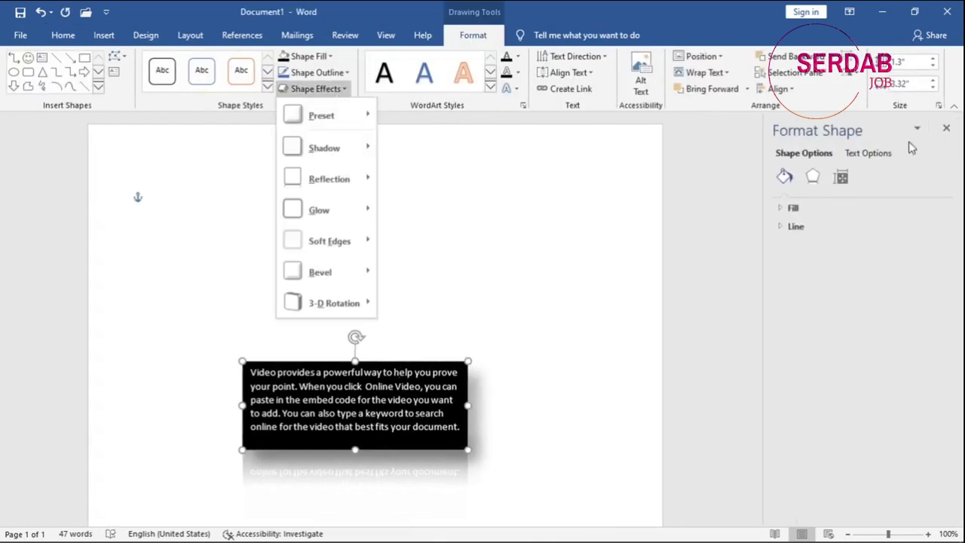
pyautogui.click(959, 140)
pyautogui.click(945, 128)
# Try the third perspective 3-D rotation in the first row on the text box, and undo it
pyautogui.click(318, 88)
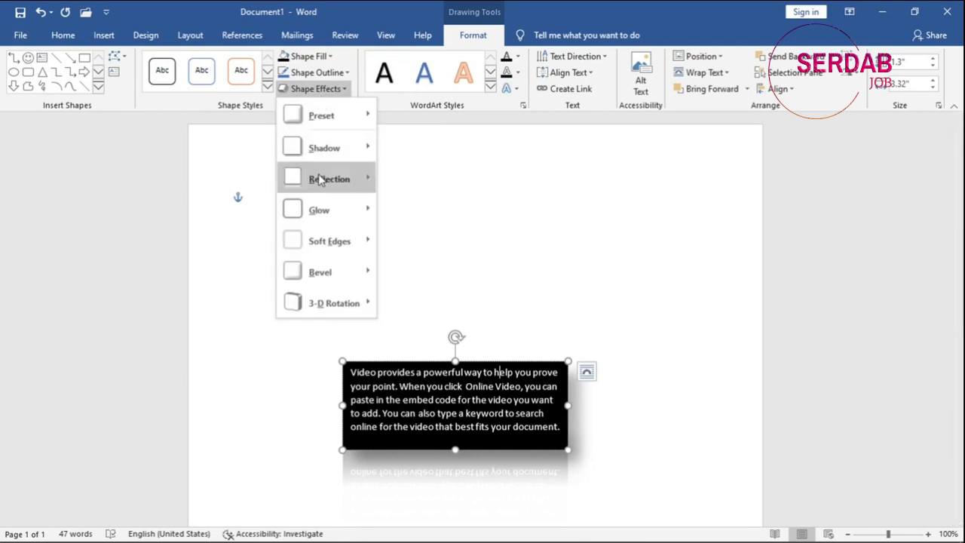
pyautogui.moveTo(345, 219)
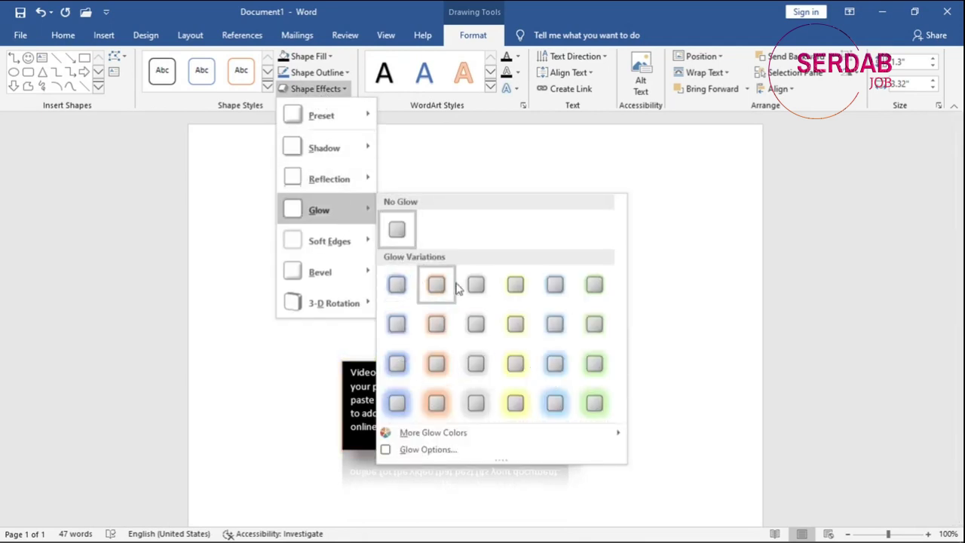
pyautogui.moveTo(369, 254)
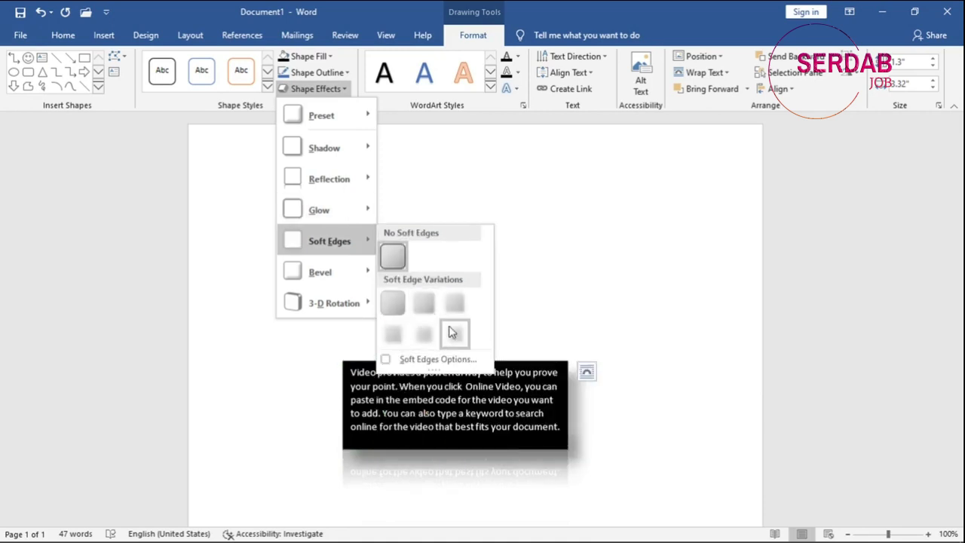
pyautogui.moveTo(351, 278)
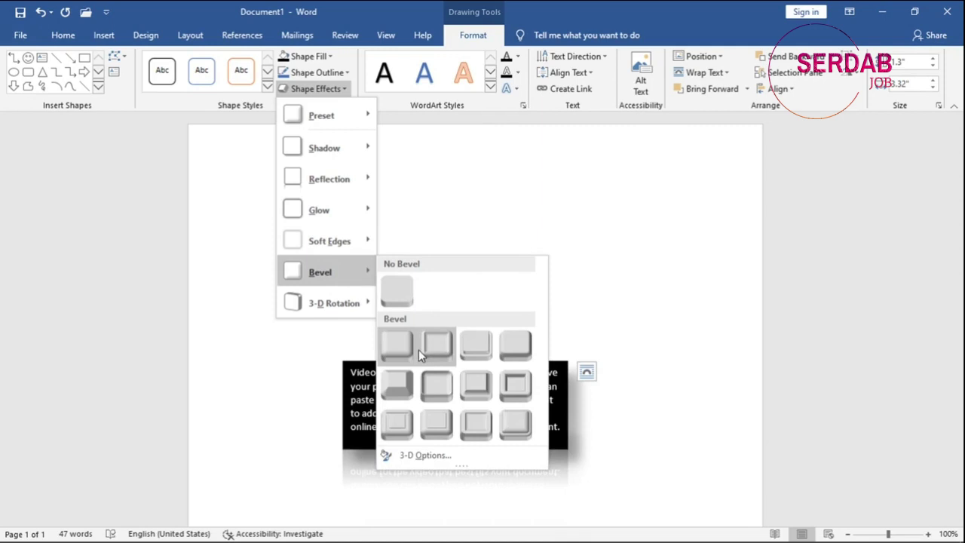
pyautogui.moveTo(352, 294)
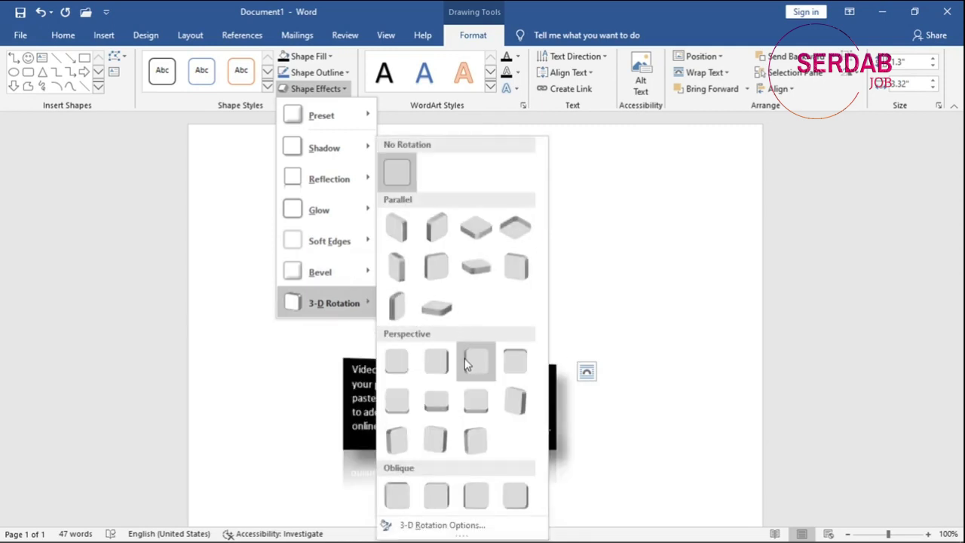
pyautogui.click(464, 361)
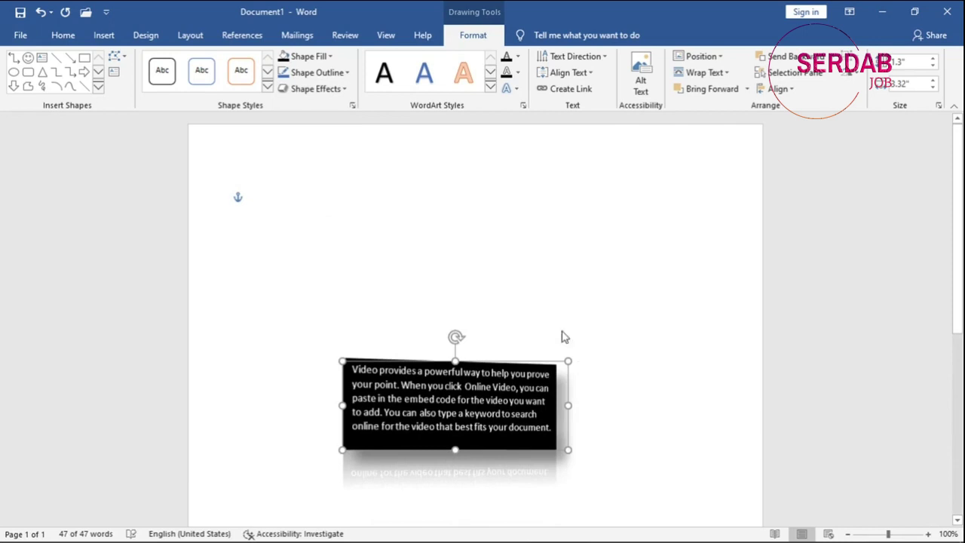
pyautogui.click(594, 249)
pyautogui.hotkey('ctrl', 'z')
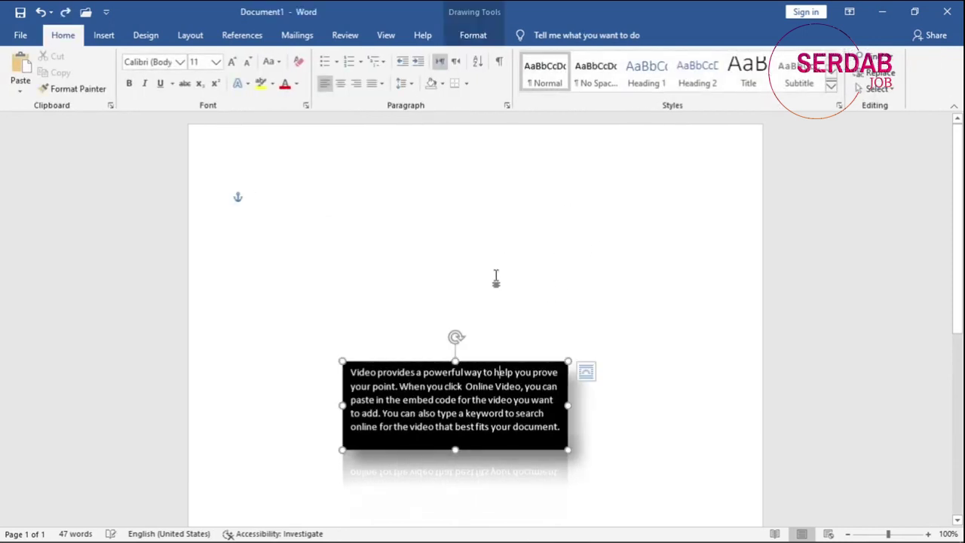
# Examine the detailed 3-D rotation settings of the text box and close them
pyautogui.click(473, 37)
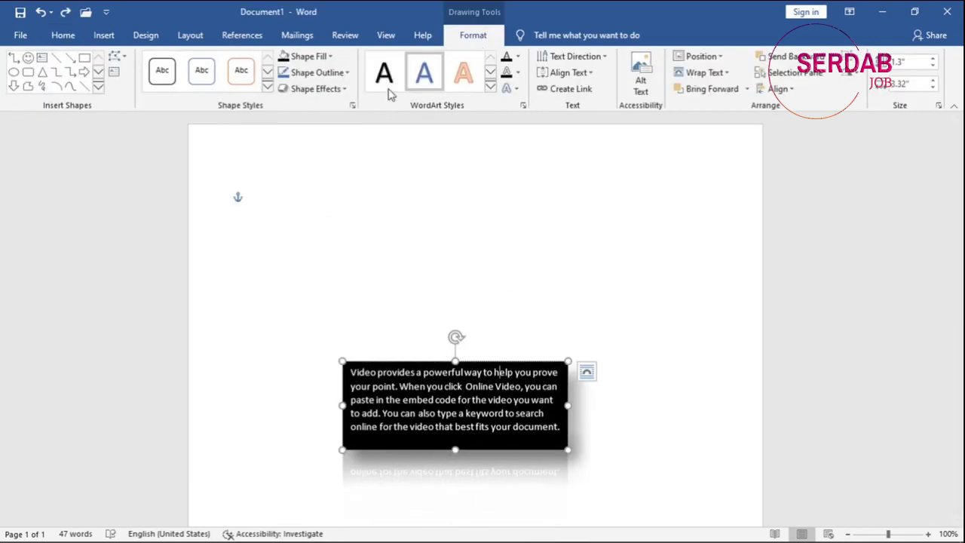
pyautogui.click(314, 90)
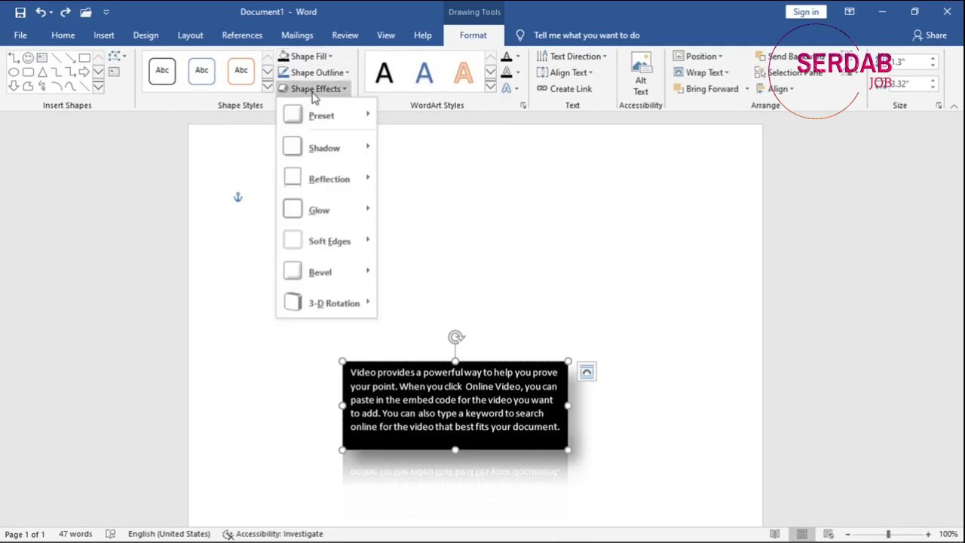
pyautogui.moveTo(319, 303)
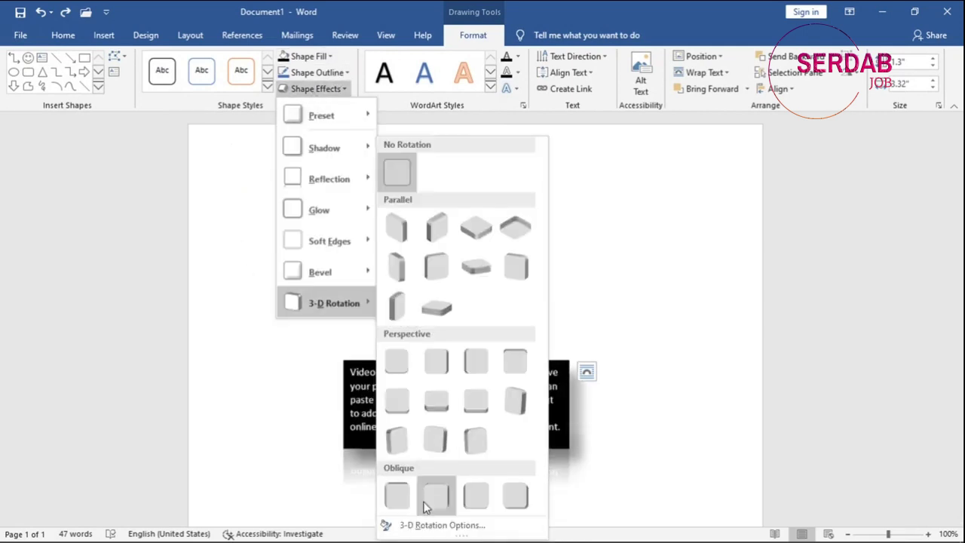
pyautogui.click(438, 528)
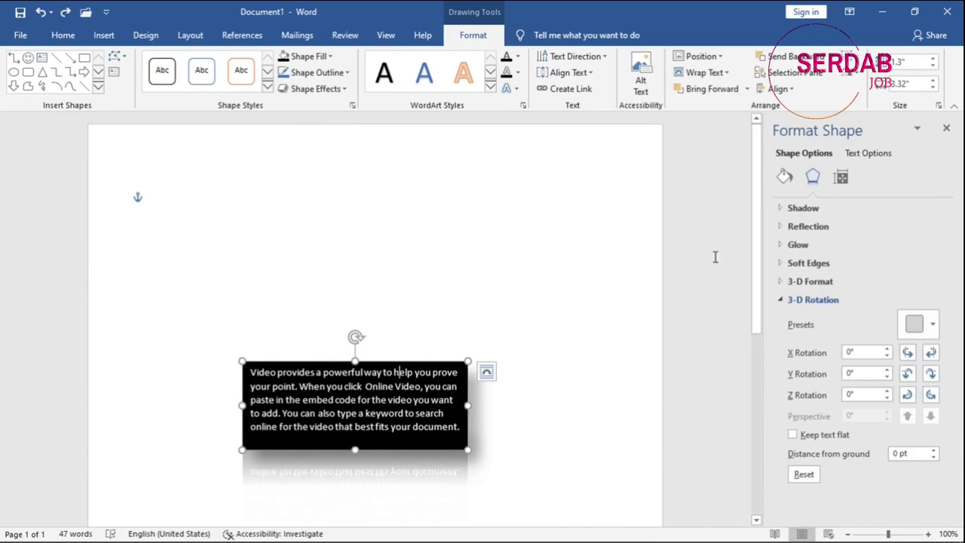
pyautogui.click(787, 302)
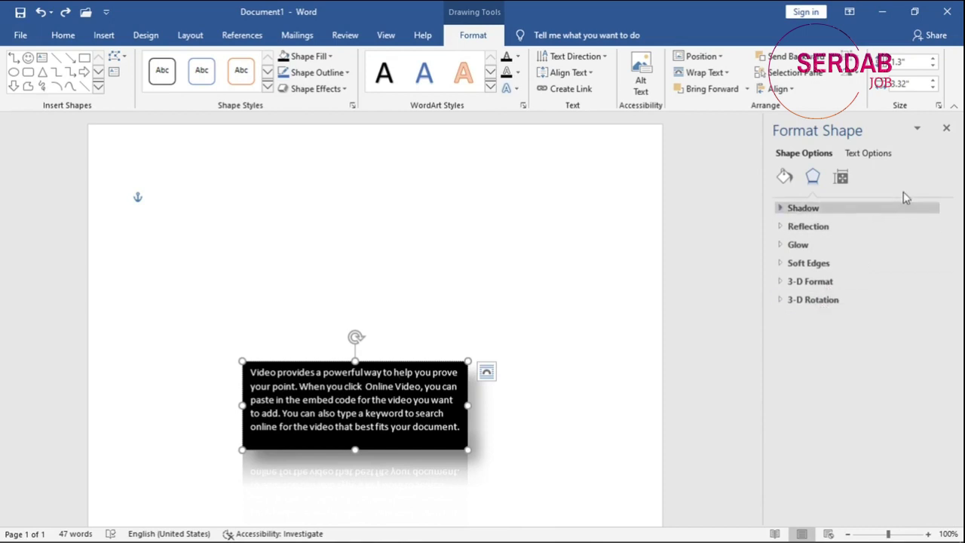
pyautogui.click(946, 128)
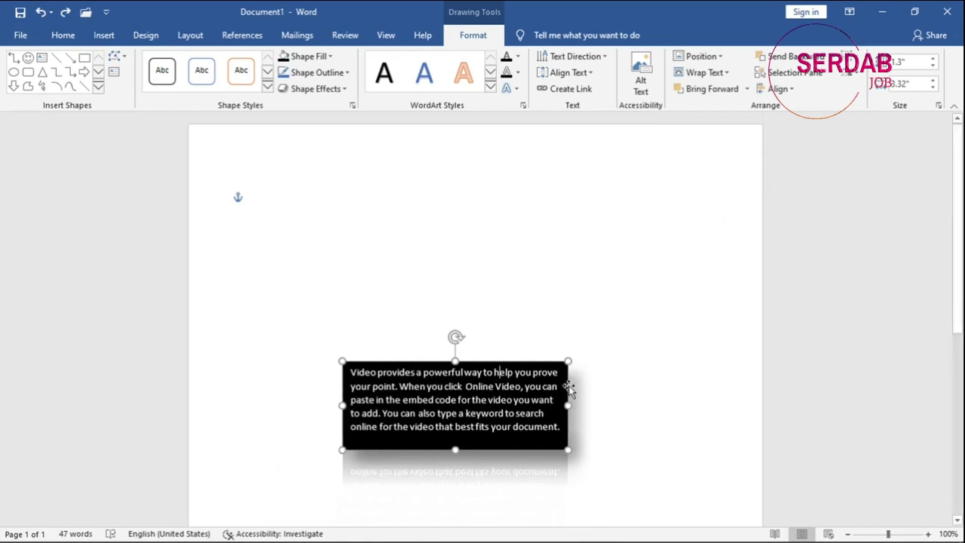
# Select the text box as a whole and preview the available WordArt styles on its text
pyautogui.click(555, 333)
pyautogui.click(558, 363)
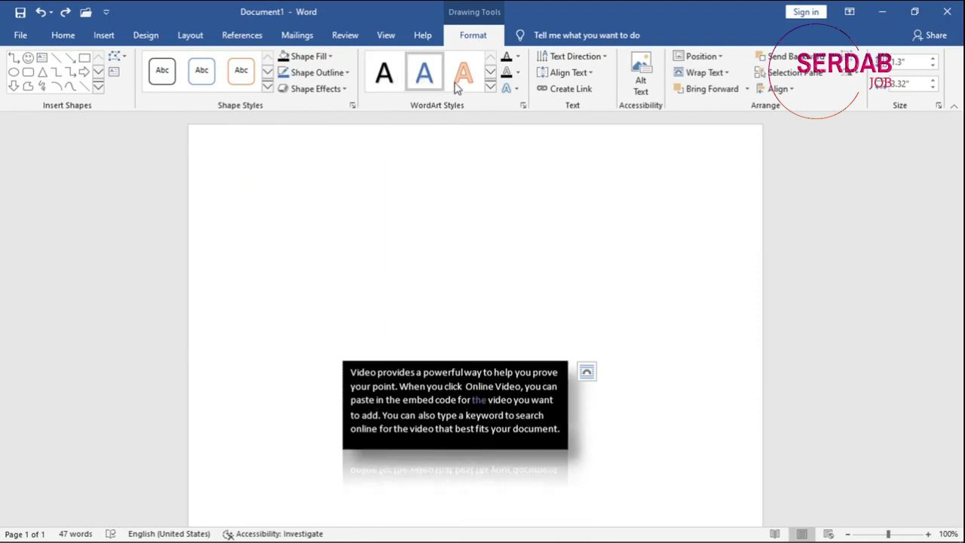
pyautogui.click(495, 381)
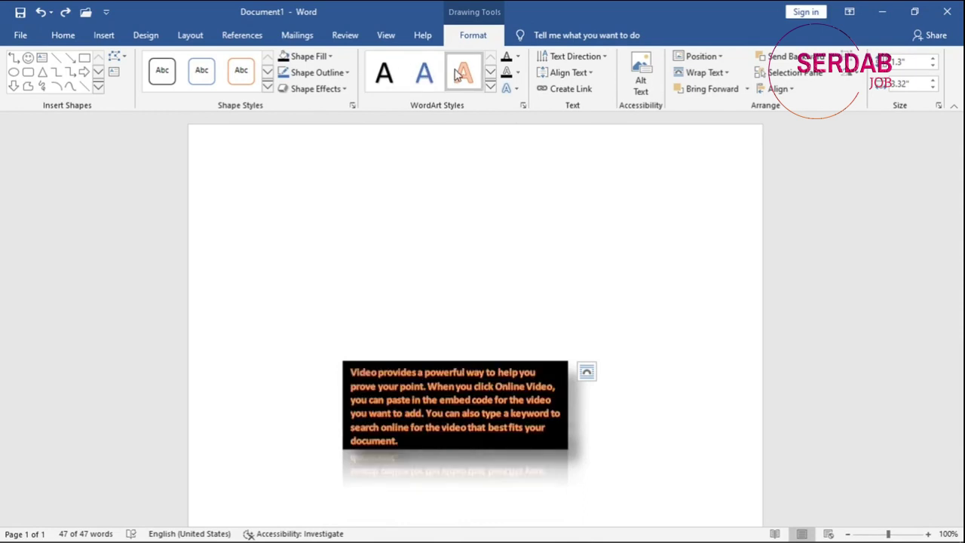
pyautogui.click(490, 72)
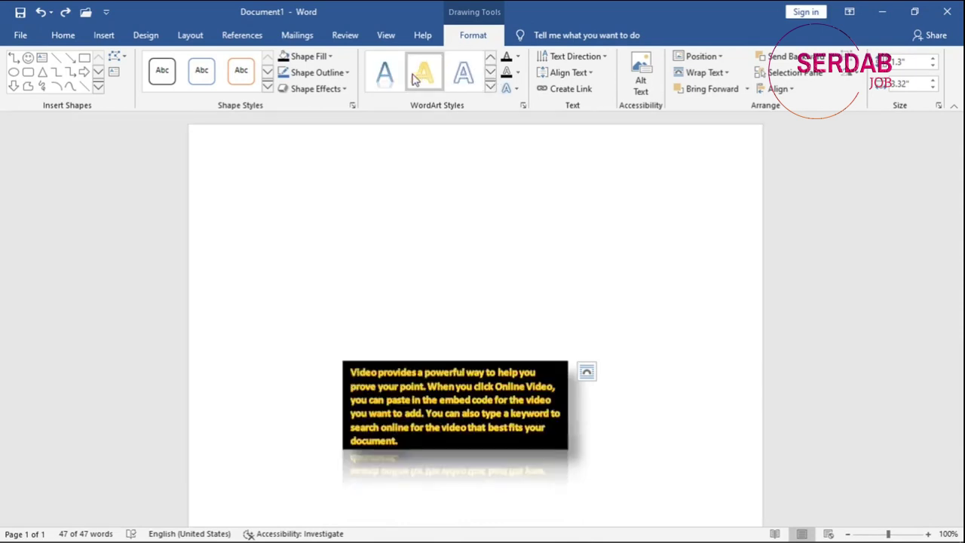
pyautogui.scroll(-1, 399, 75)
pyautogui.click(490, 88)
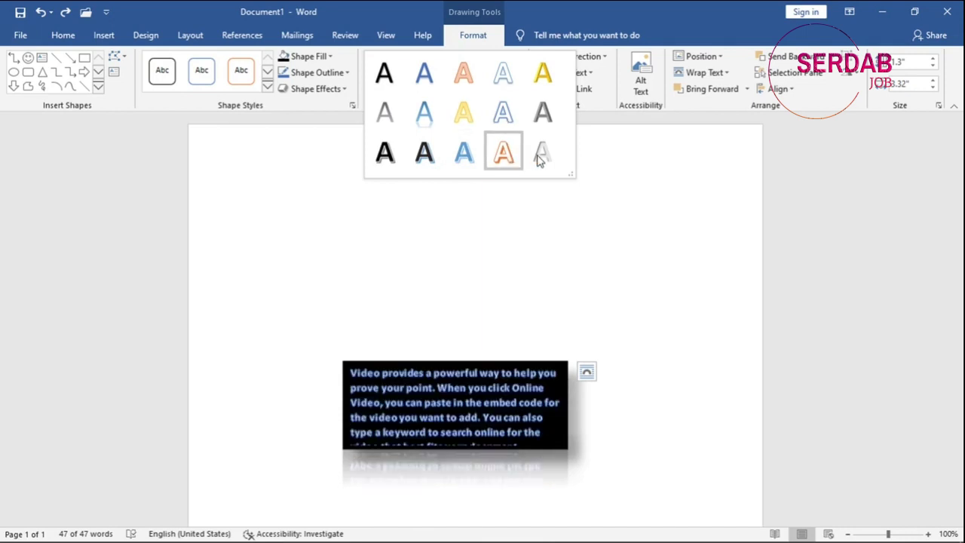
pyautogui.click(611, 125)
# Examine the text fill colors, text outline options and text effects such as bevel for the text box
pyautogui.click(517, 57)
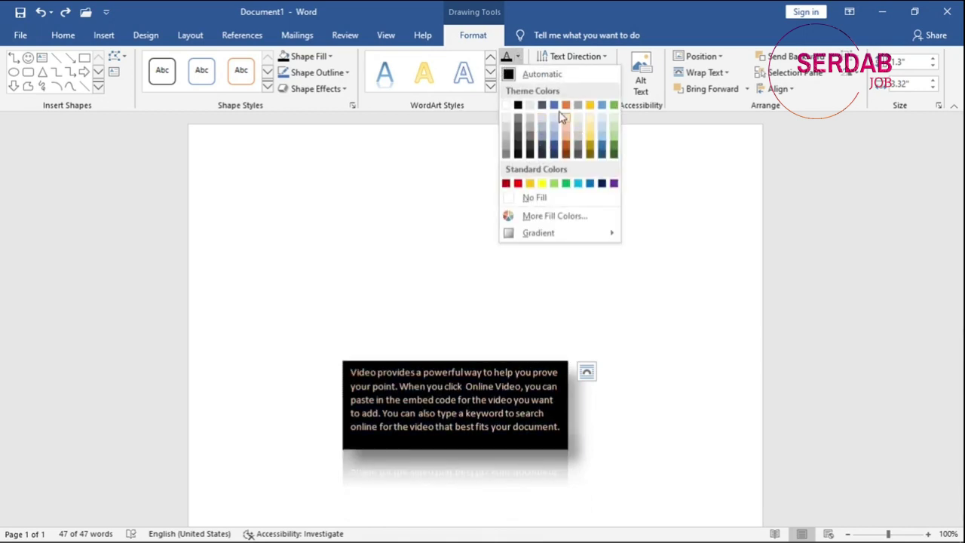
pyautogui.click(518, 73)
pyautogui.click(517, 73)
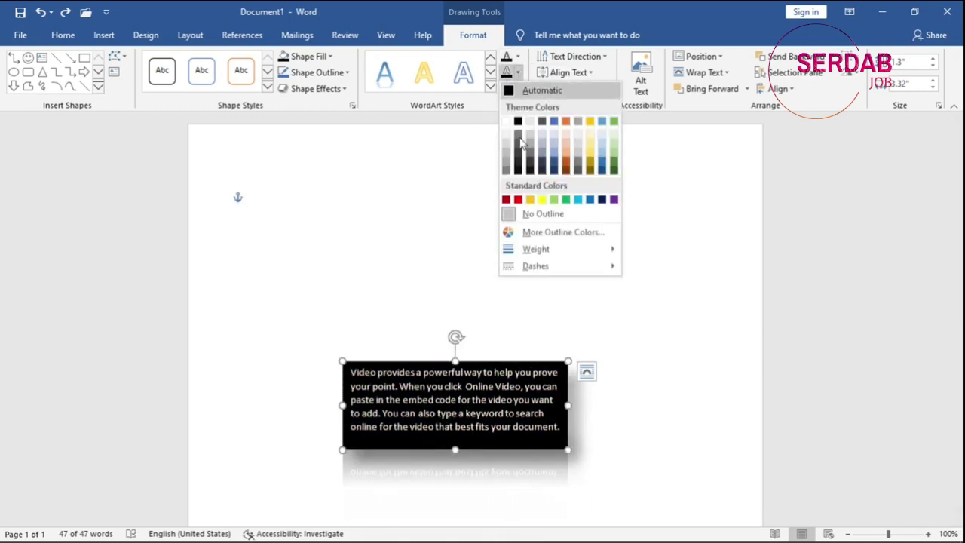
pyautogui.click(518, 73)
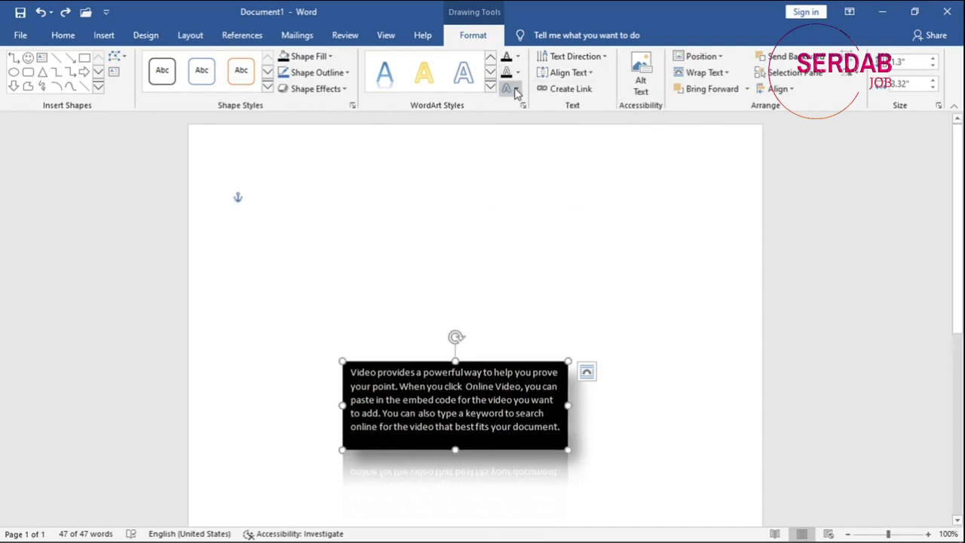
pyautogui.click(517, 88)
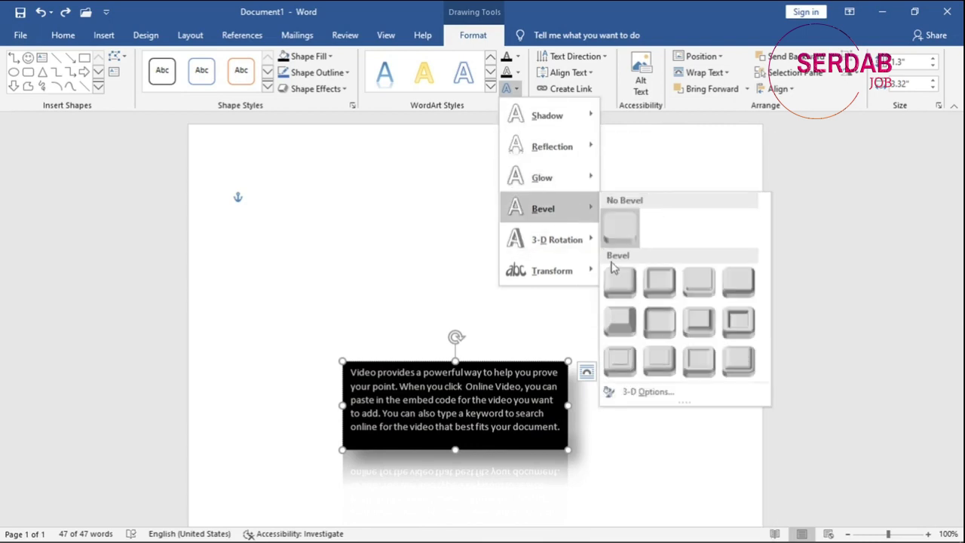
pyautogui.click(612, 108)
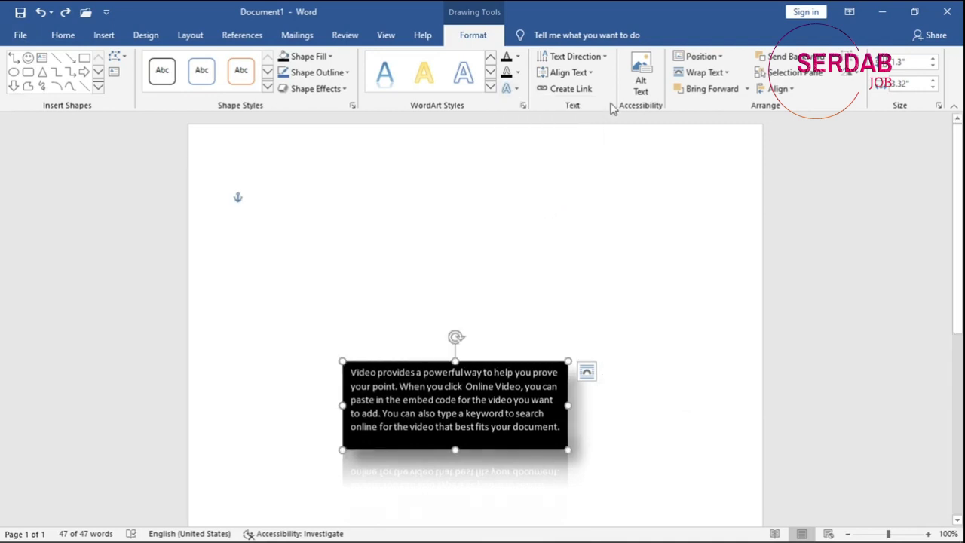
# Rotate all text in the text box by 90° and set its direction back to Horizontal
pyautogui.click(584, 60)
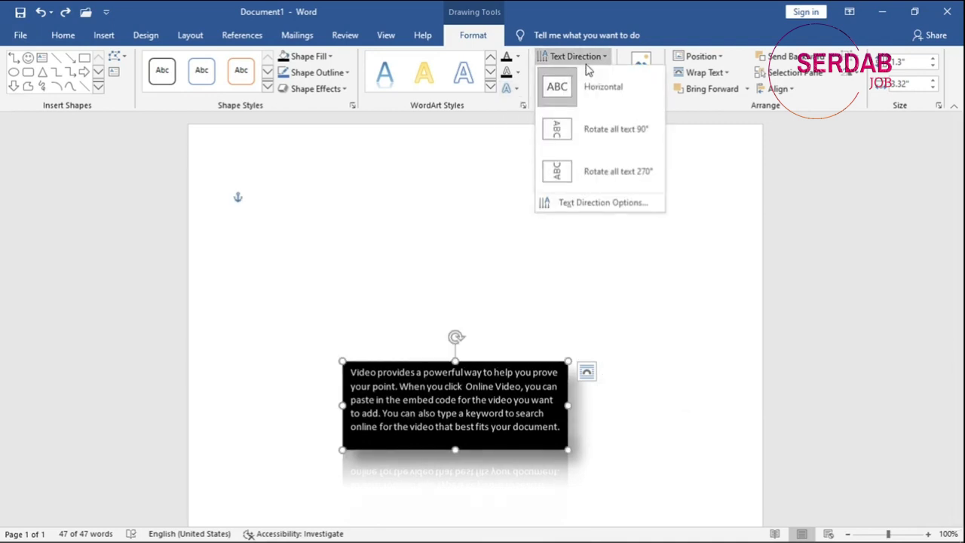
pyautogui.click(592, 132)
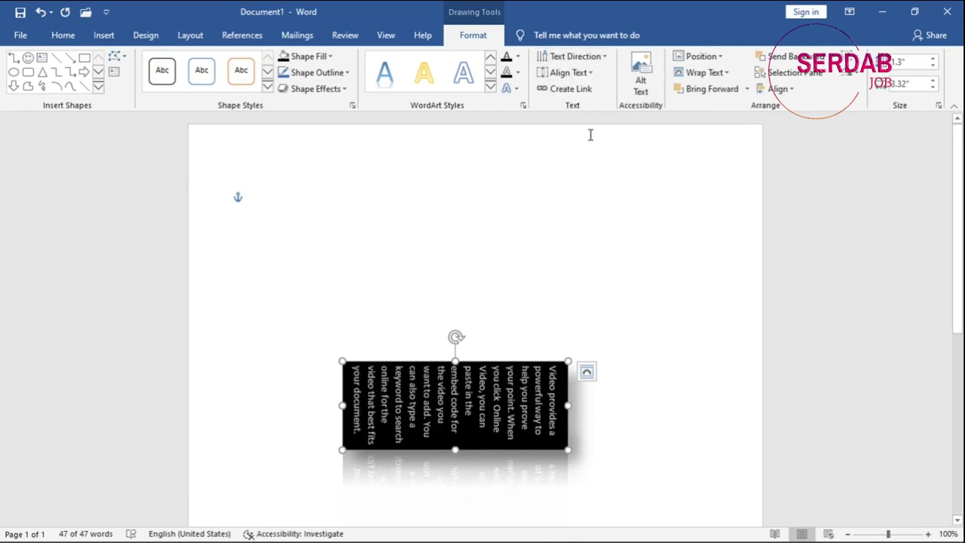
pyautogui.click(583, 58)
pyautogui.click(557, 87)
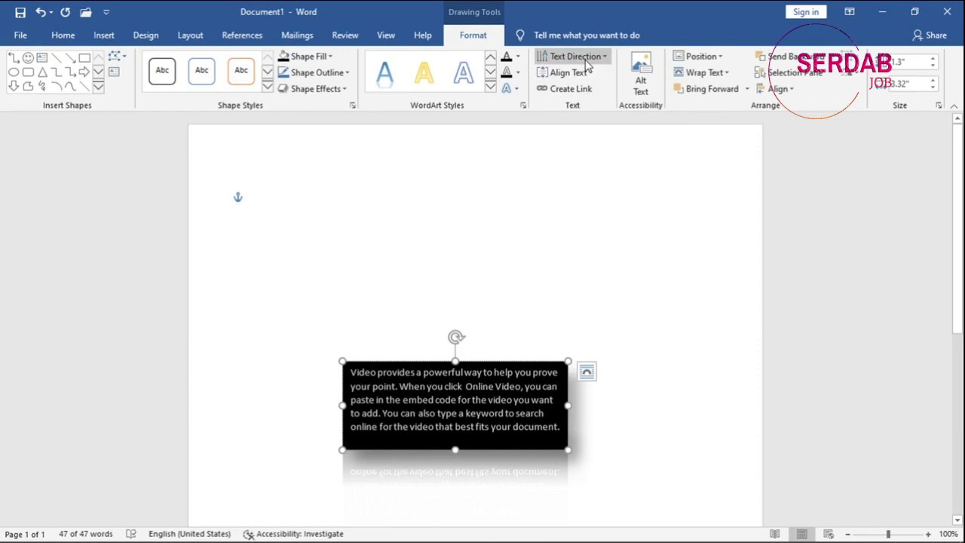
# Rotate all text in the text box by 270°, return it to Horizontal, and preview the vertical text alignment options
pyautogui.click(587, 66)
pyautogui.click(592, 169)
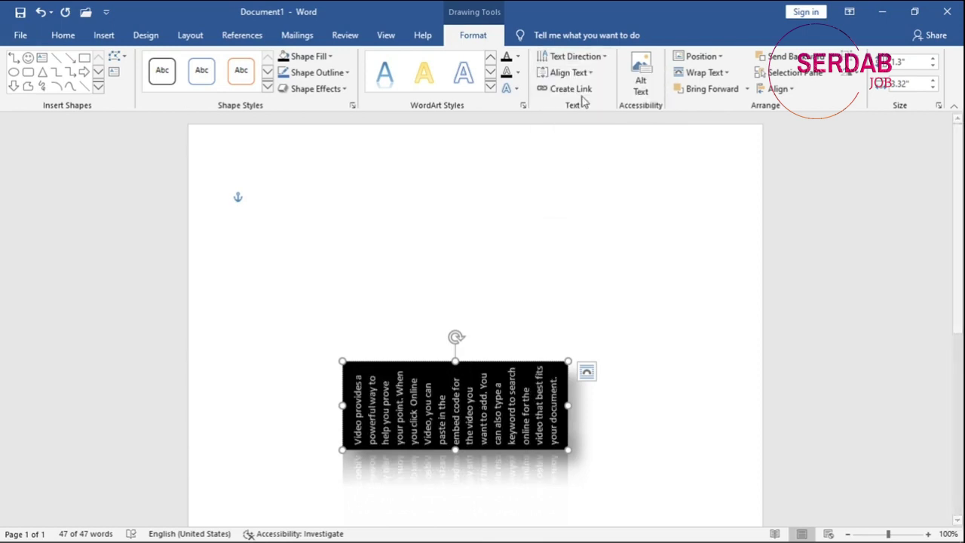
pyautogui.click(577, 60)
pyautogui.click(558, 84)
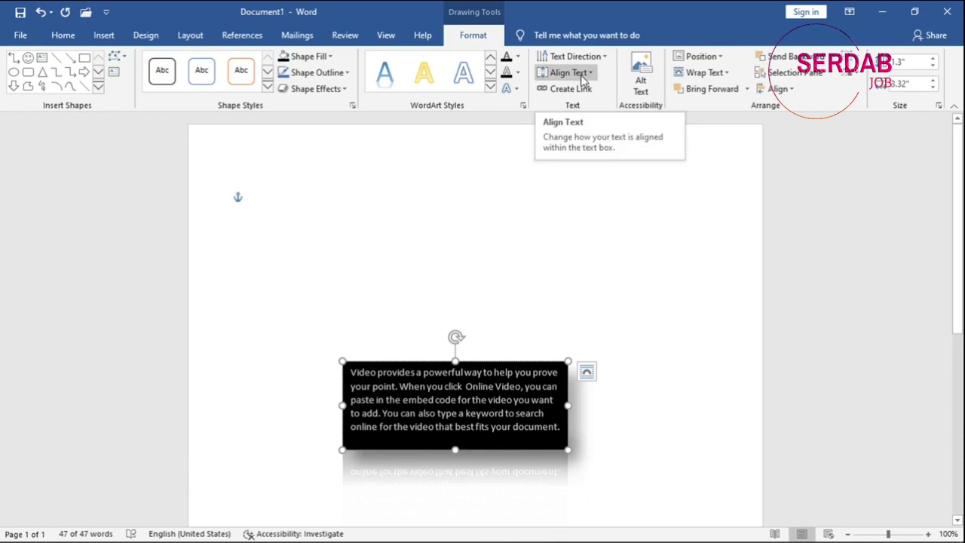
pyautogui.click(569, 72)
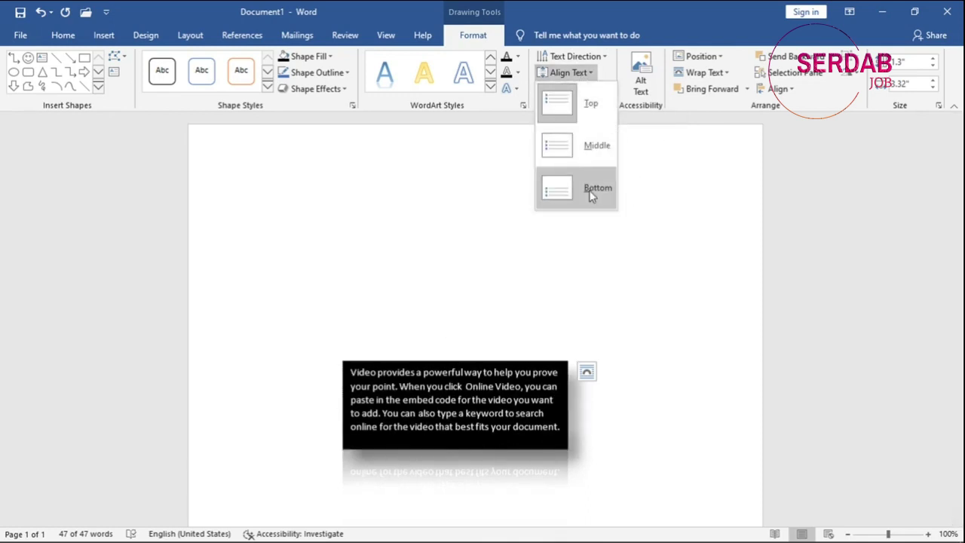
pyautogui.click(595, 145)
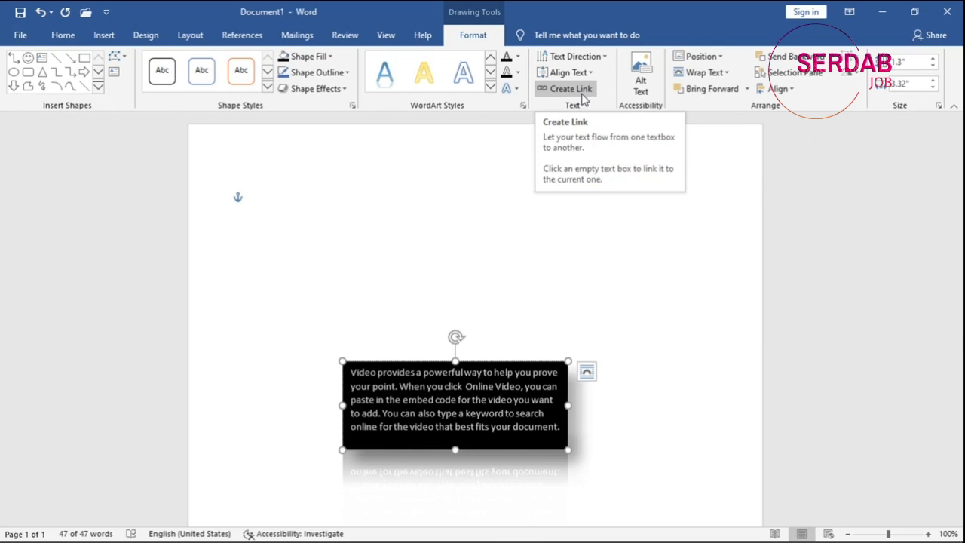
# Move the text box up and to the left, and place a duplicate of it at its upper right
pyautogui.moveTo(507, 362); pyautogui.dragTo(431, 329)
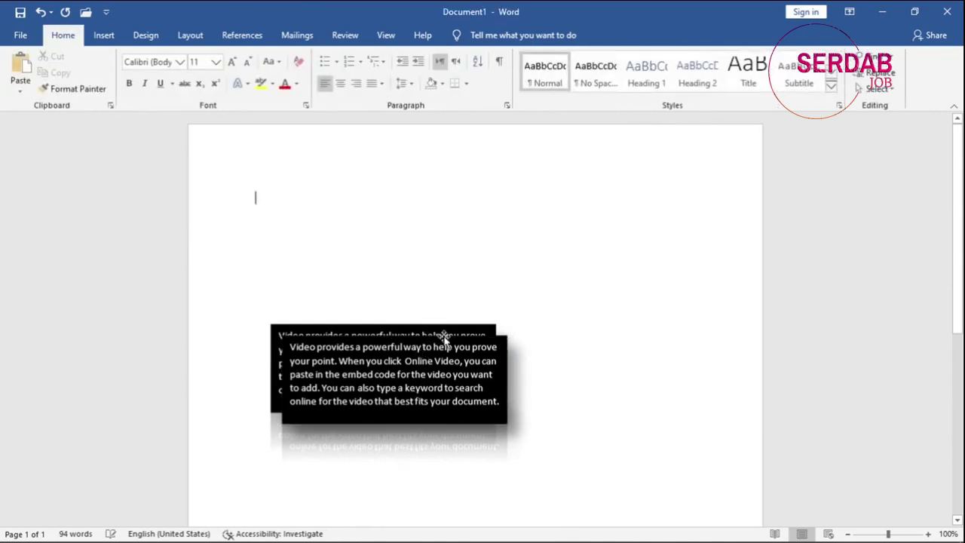
pyautogui.moveTo(444, 337); pyautogui.dragTo(662, 219)
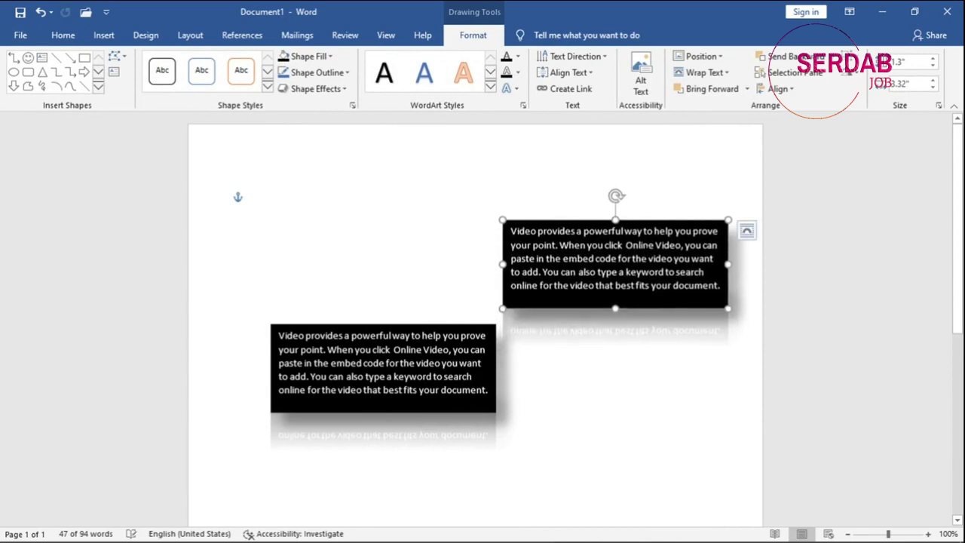
# Copy all the text in the duplicate text box and delete it so the box is empty
pyautogui.click(639, 248)
pyautogui.hotkey('ctrl', 'a')
pyautogui.hotkey('ctrl', 'c')
pyautogui.press('Delete')
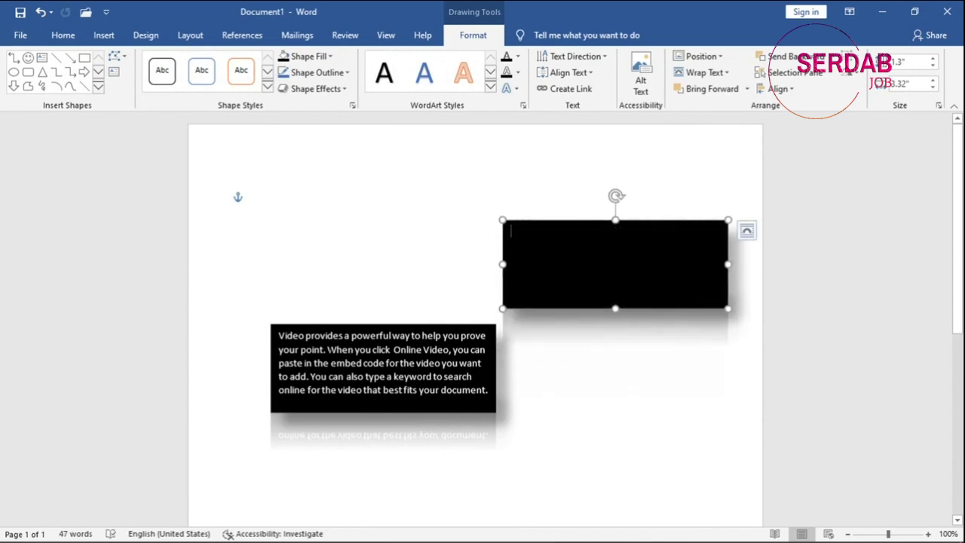
# Create a text link from the original text box to the empty duplicate
pyautogui.click(334, 363)
pyautogui.click(571, 89)
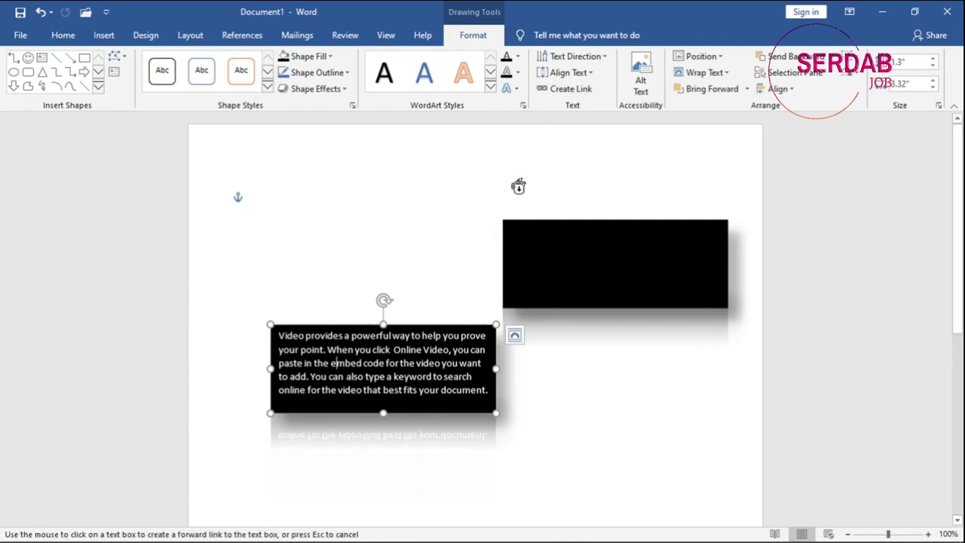
pyautogui.click(615, 264)
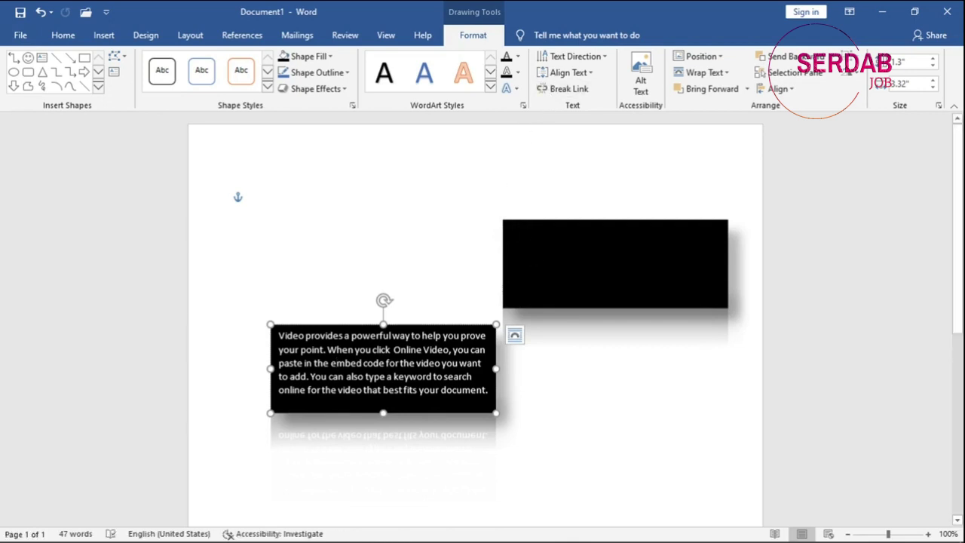
# Break the link of the original text box and link it to the empty box again
pyautogui.click(527, 276)
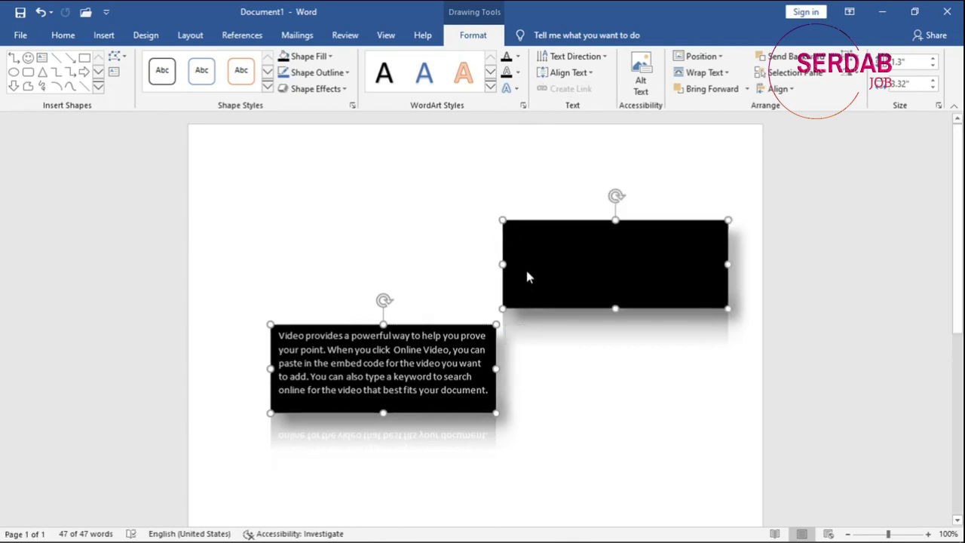
pyautogui.click(419, 377)
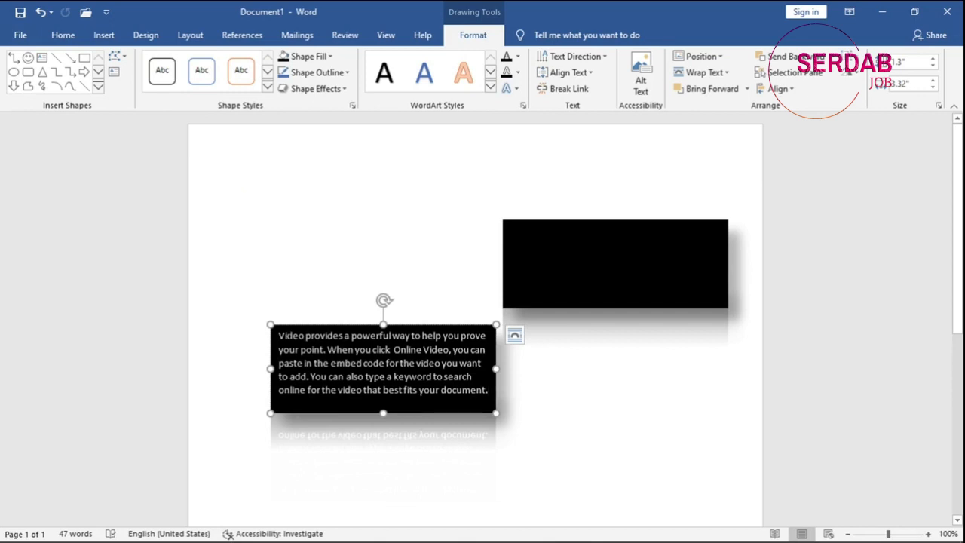
pyautogui.click(558, 91)
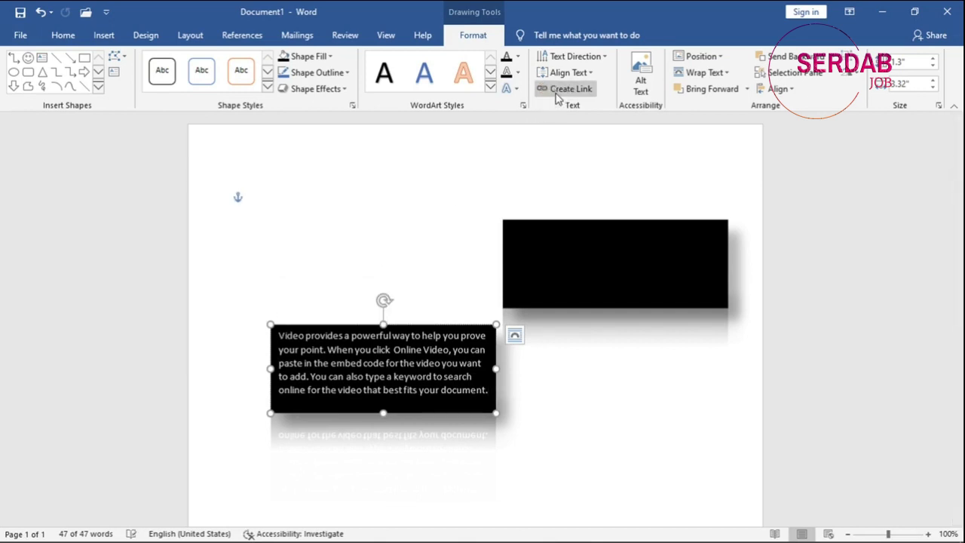
pyautogui.click(553, 264)
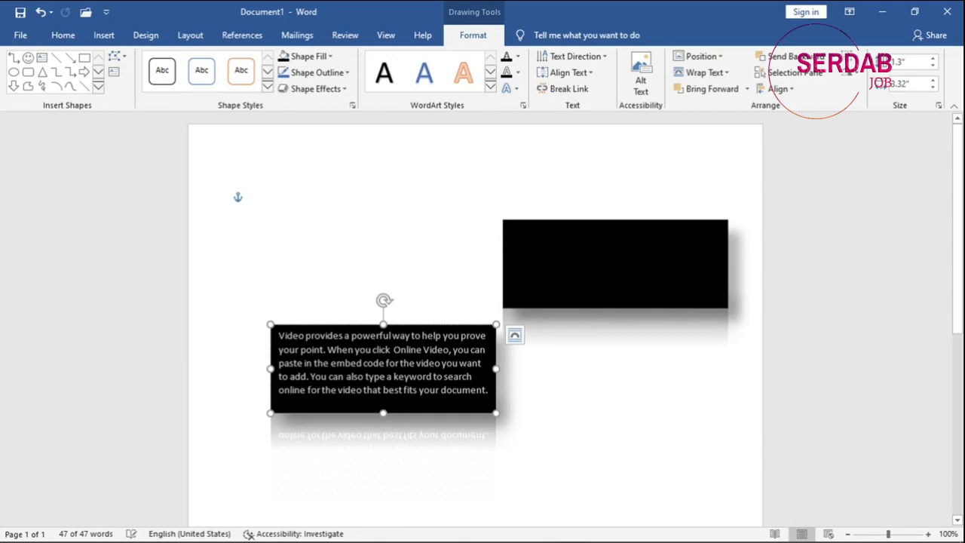
# Check the layout options of the empty text box and return to the original box's text
pyautogui.click(743, 229)
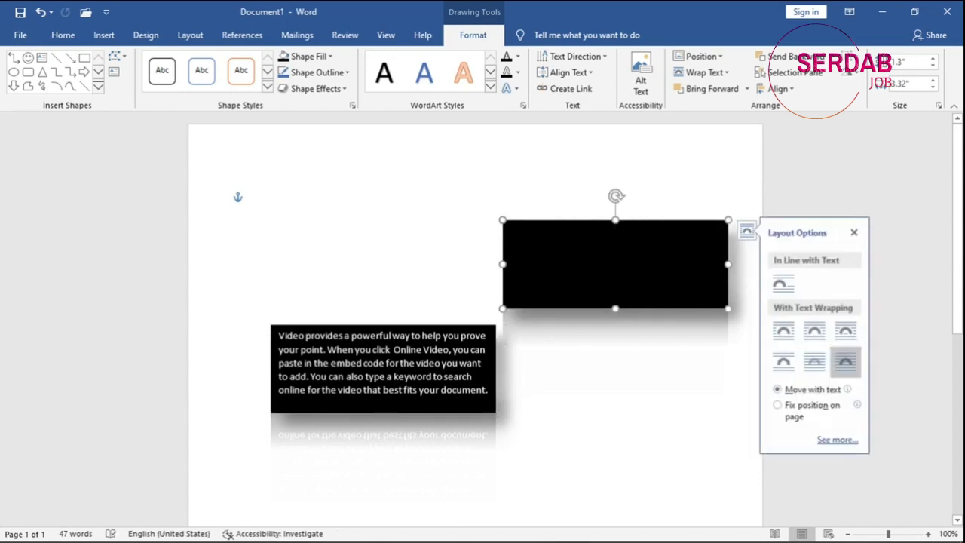
pyautogui.click(449, 223)
pyautogui.click(383, 362)
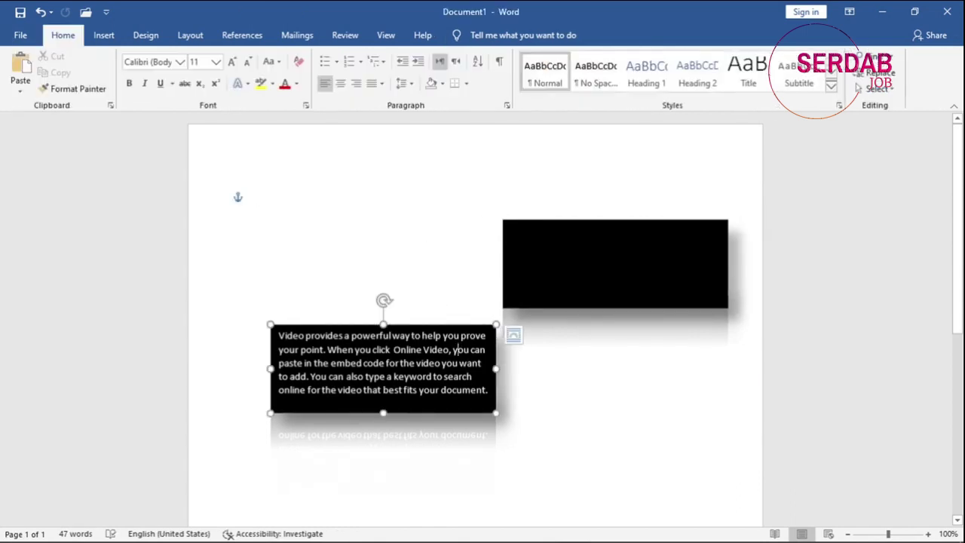
# Undo the clearing and placement of the duplicate text box, and restore it as an empty box in its place
pyautogui.click(511, 232)
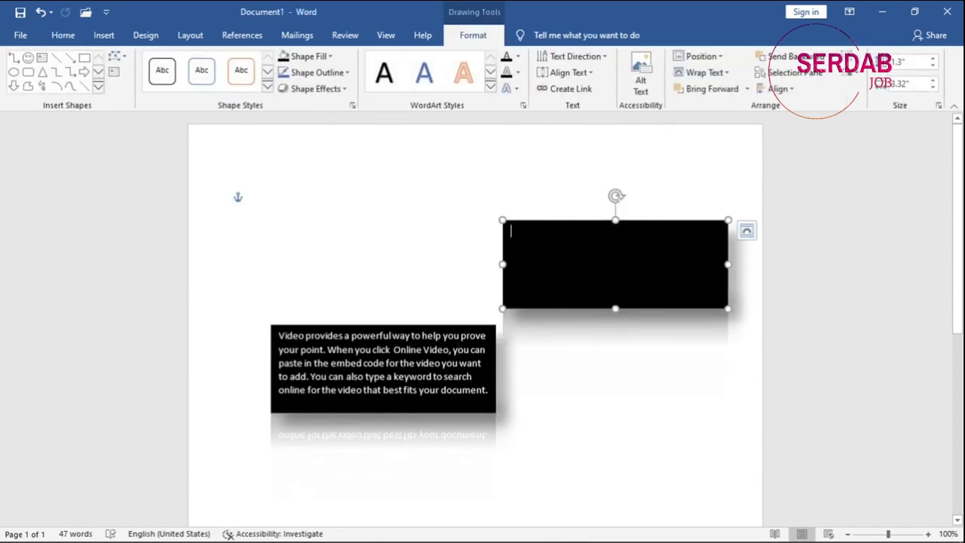
pyautogui.press('Tab')
pyautogui.click(588, 226)
pyautogui.hotkey('ctrl', 'v')
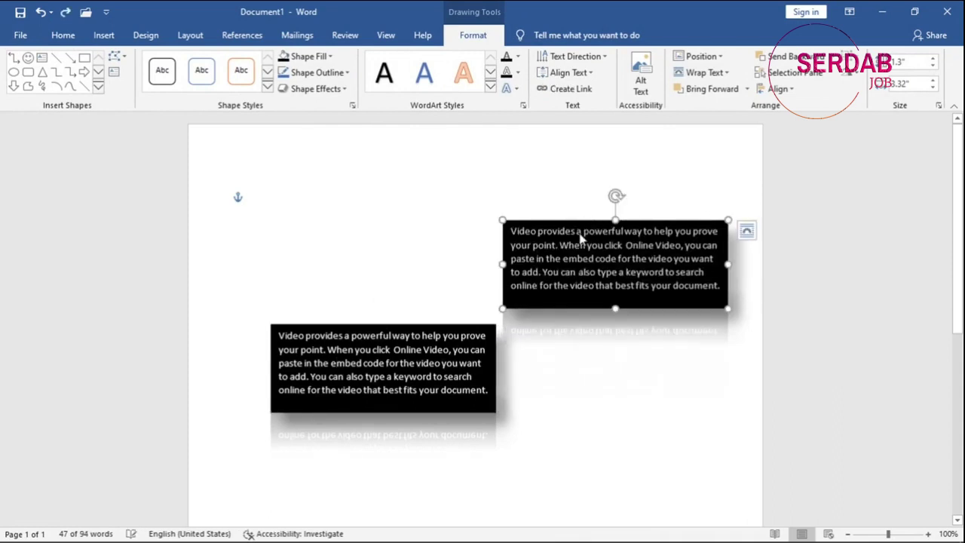
pyautogui.click(573, 403)
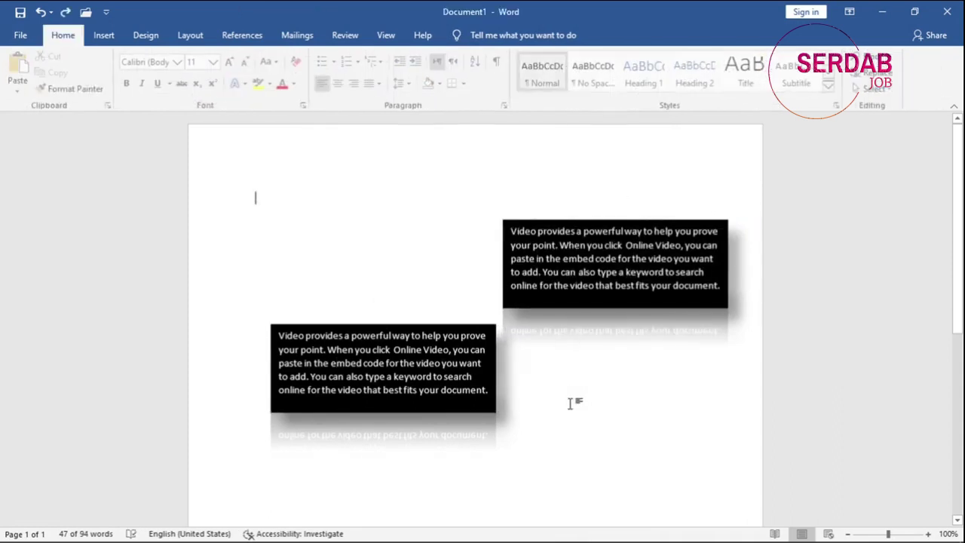
pyautogui.click(483, 387)
pyautogui.hotkey('ctrl', 'z')
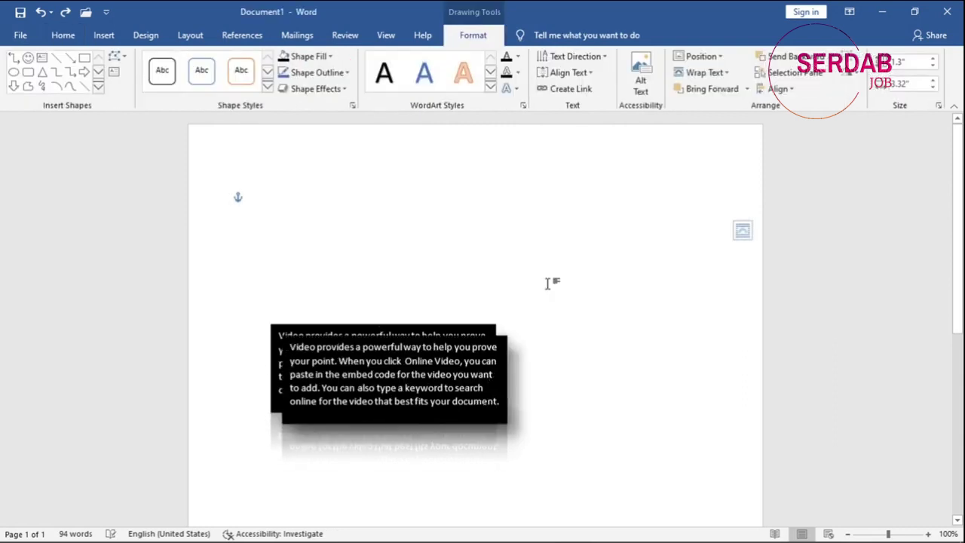
pyautogui.hotkey('ctrl', 'z')
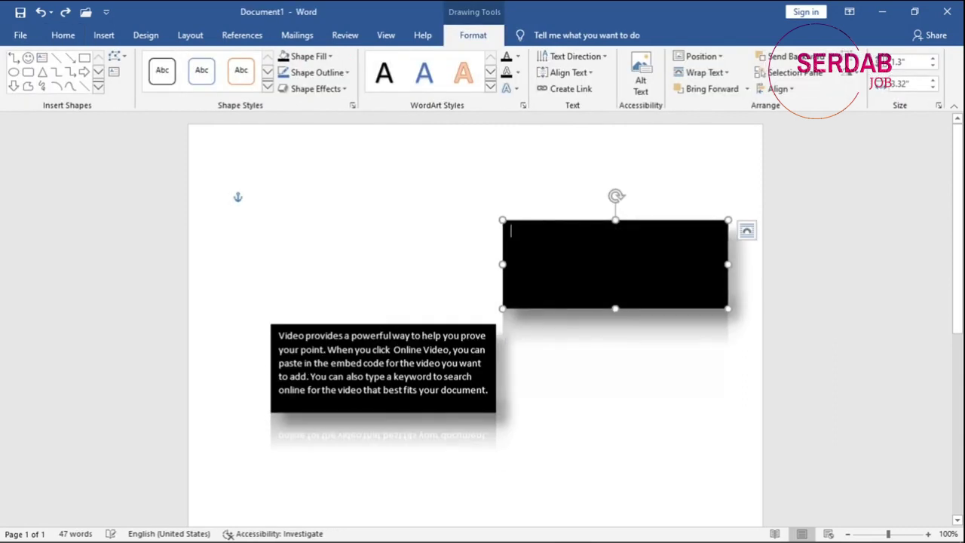
# Link the original text box to the empty box so its text can flow between them
pyautogui.click(443, 350)
pyautogui.press('Escape')
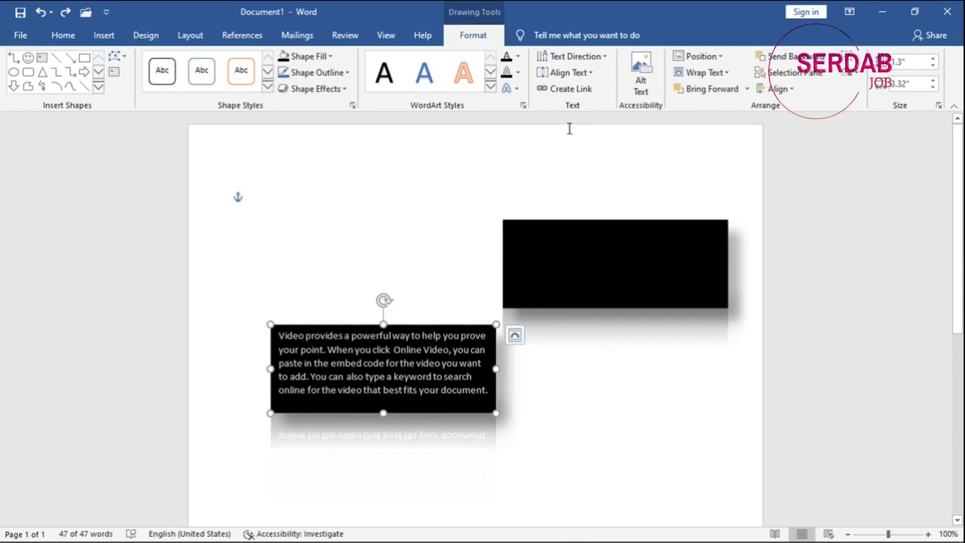
pyautogui.click(571, 88)
pyautogui.click(556, 248)
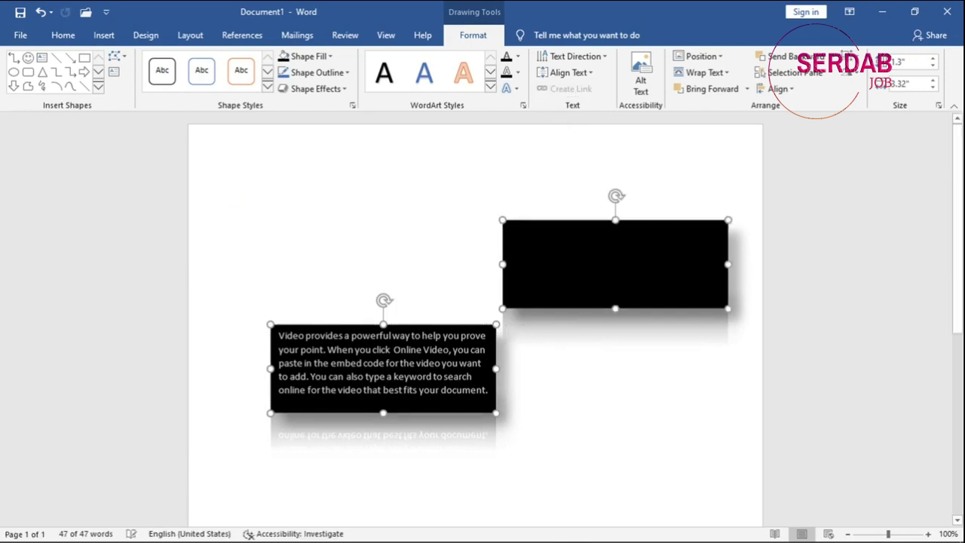
# Test the text flow by inserting a few stray letters in the word "your" near the end, and remove them
pyautogui.write('sdds')
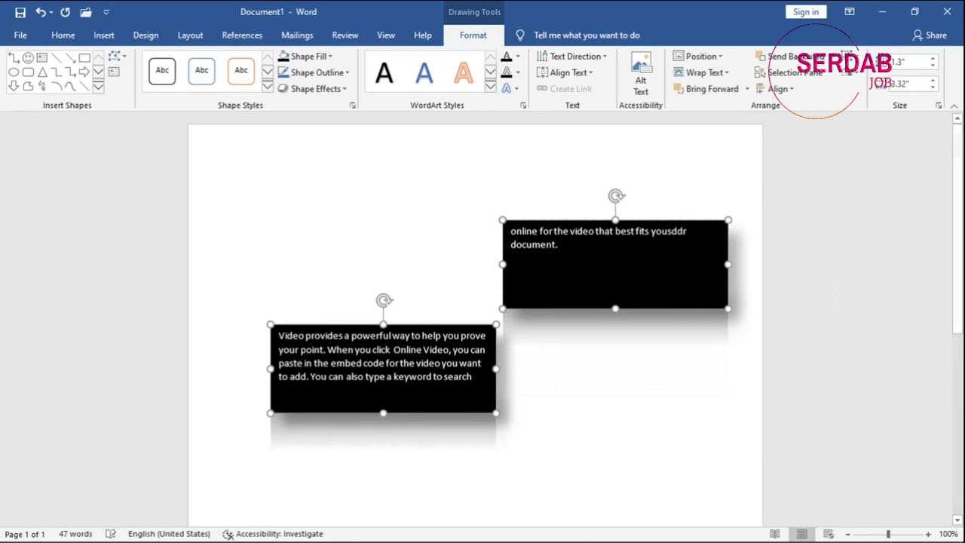
pyautogui.press('BackSpace')
pyautogui.press('BackSpace')
pyautogui.press('Escape')
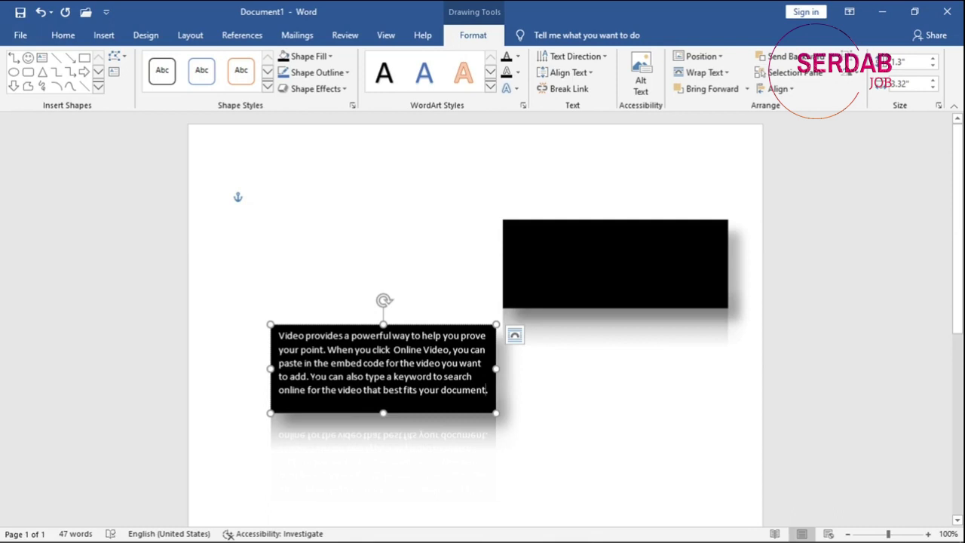
# Insert stray test letters before "You can also" in the original text box and delete them
pyautogui.write('d')
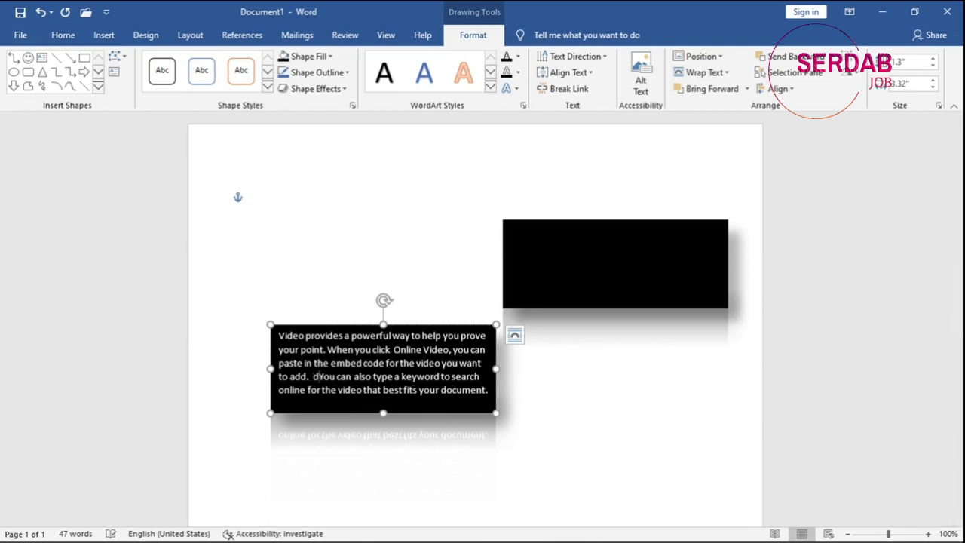
pyautogui.write('dsfsdf')
pyautogui.press('BackSpace')
pyautogui.press('BackSpace')
pyautogui.press('BackSpace')
pyautogui.press('BackSpace')
pyautogui.press('BackSpace')
pyautogui.press('BackSpace')
pyautogui.press('BackSpace')
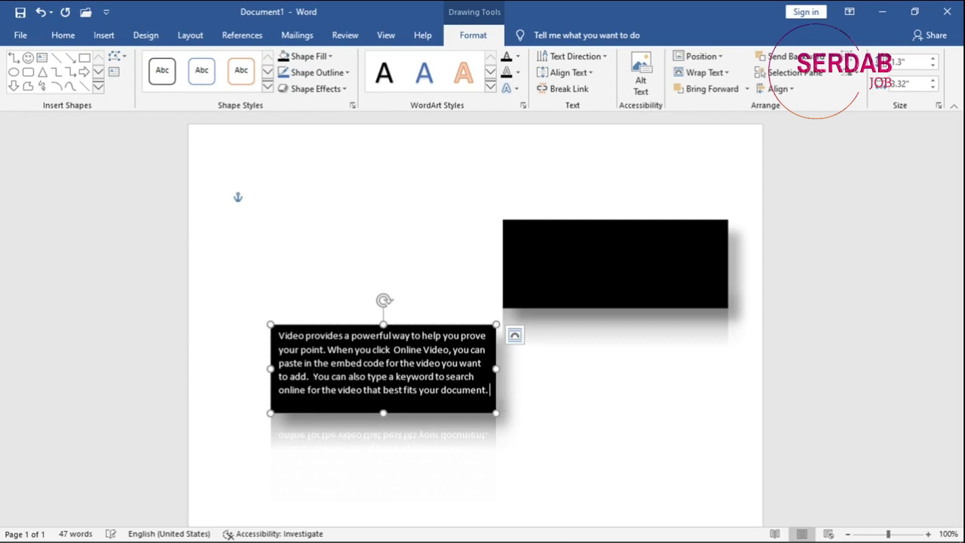
# Try the filler text formula "=rand(1)" at the end of the linked text and delete it
pyautogui.press('Return')
pyautogui.write('=rand(1+')
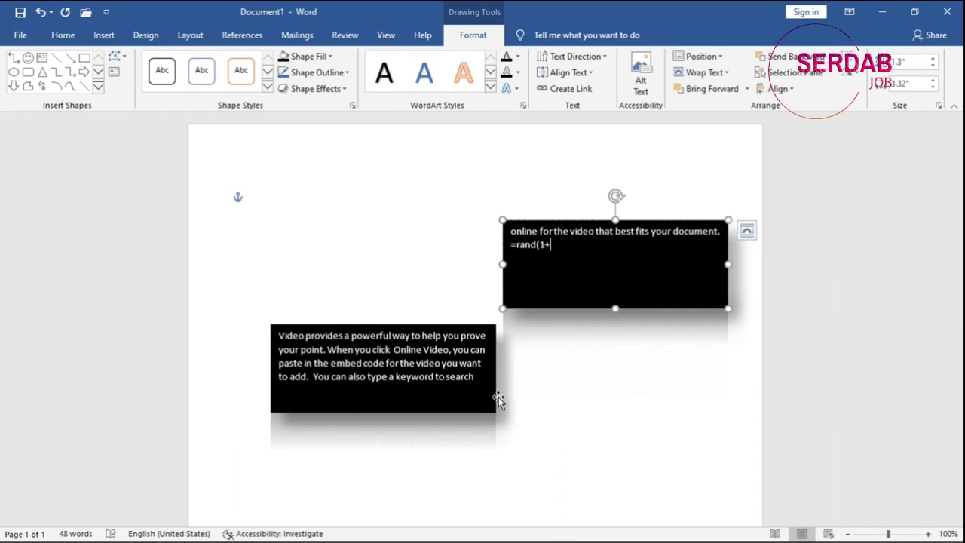
pyautogui.press('BackSpace')
pyautogui.write(')')
pyautogui.press('BackSpace')
pyautogui.press('BackSpace')
pyautogui.press('BackSpace')
pyautogui.press('BackSpace')
pyautogui.press('BackSpace')
pyautogui.press('BackSpace')
pyautogui.press('BackSpace')
pyautogui.press('BackSpace')
# Add the sentence "Text example is a writing." at the end of the linked text and deselect the box
pyautogui.click(489, 389)
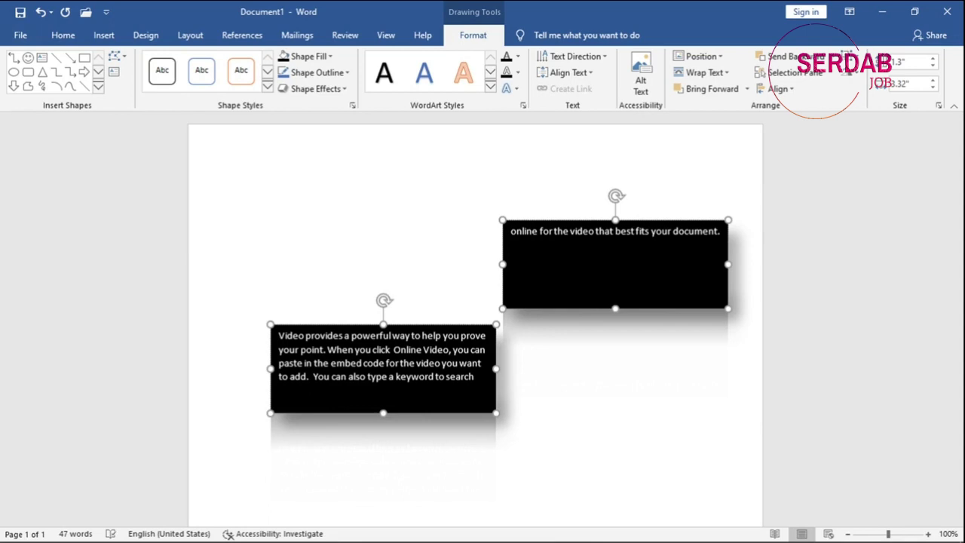
pyautogui.write('Text')
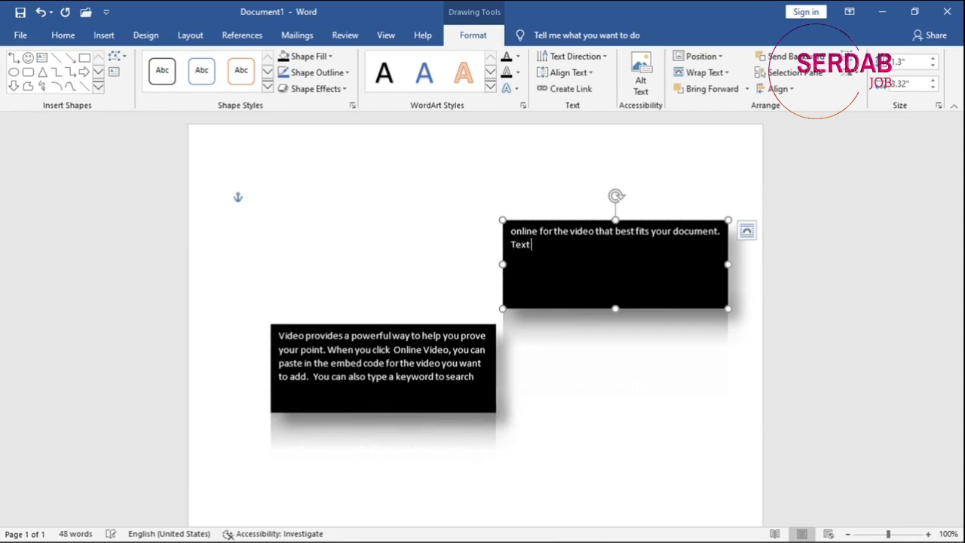
pyautogui.write(' example is a writing.')
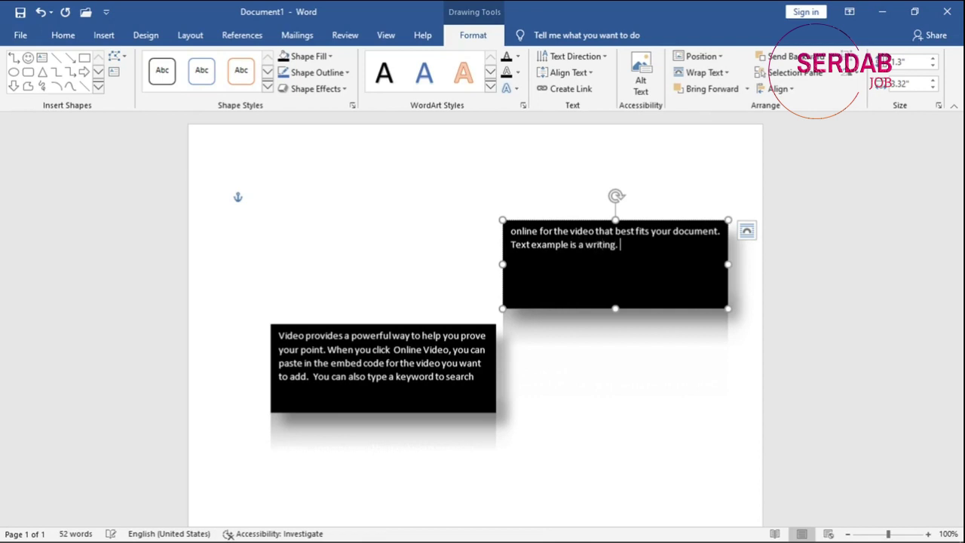
pyautogui.click(407, 467)
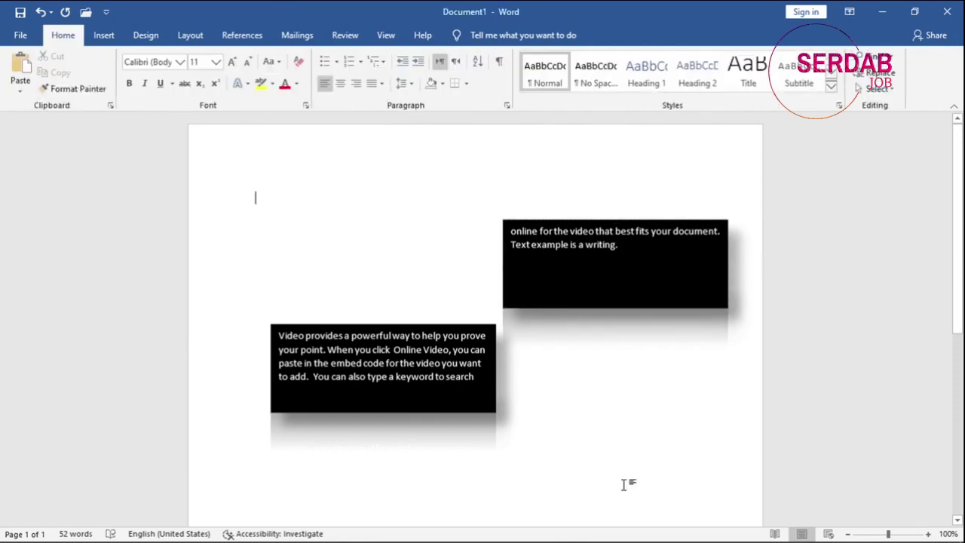
# Check the link command for both text boxes and look over the position options of the original box
pyautogui.click(512, 265)
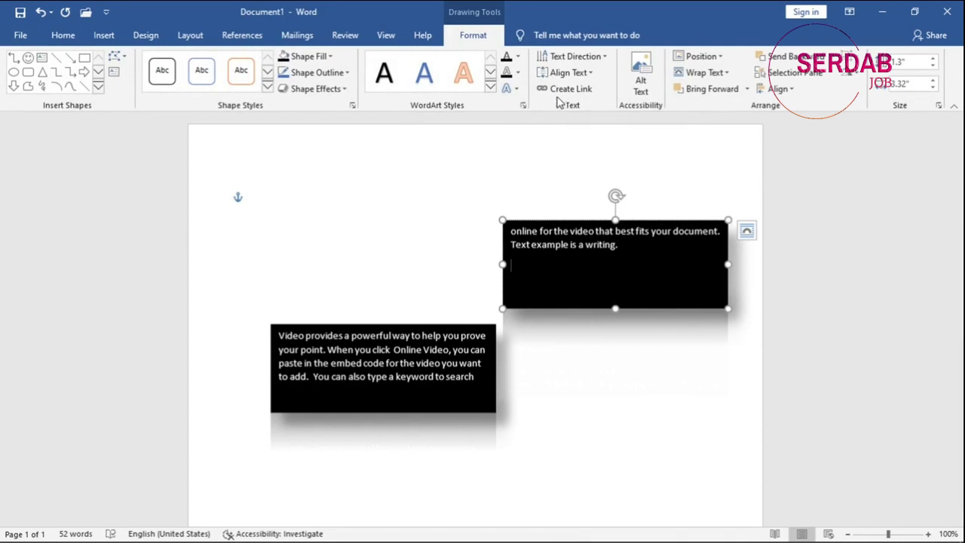
pyautogui.click(497, 325)
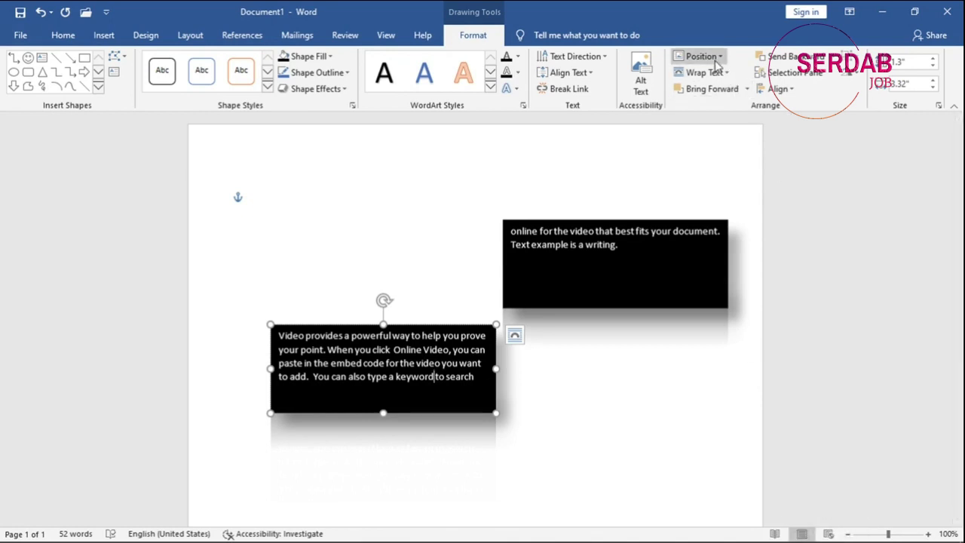
pyautogui.click(717, 66)
pyautogui.click(715, 60)
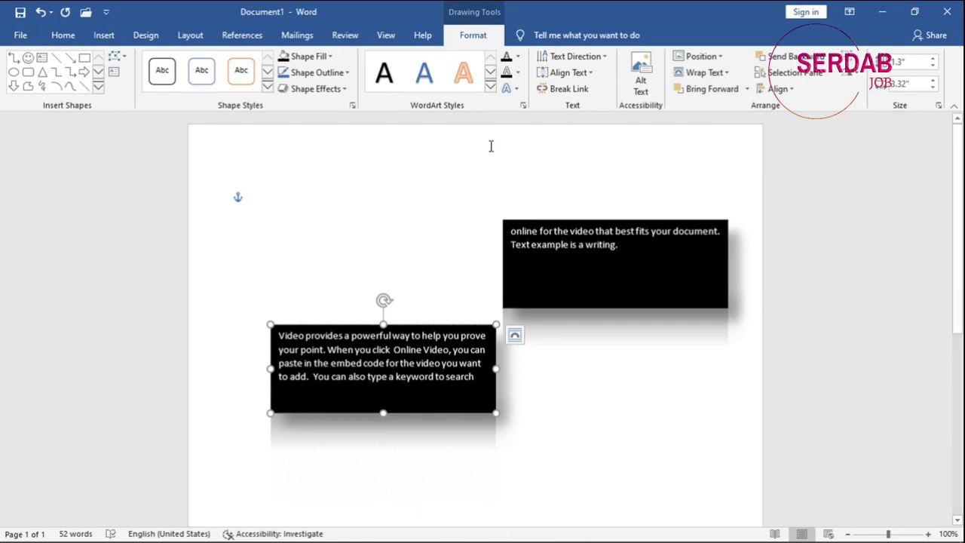
# Deselect the text box, browse the gallery of insertable shapes and close it
pyautogui.click(485, 207)
pyautogui.click(105, 34)
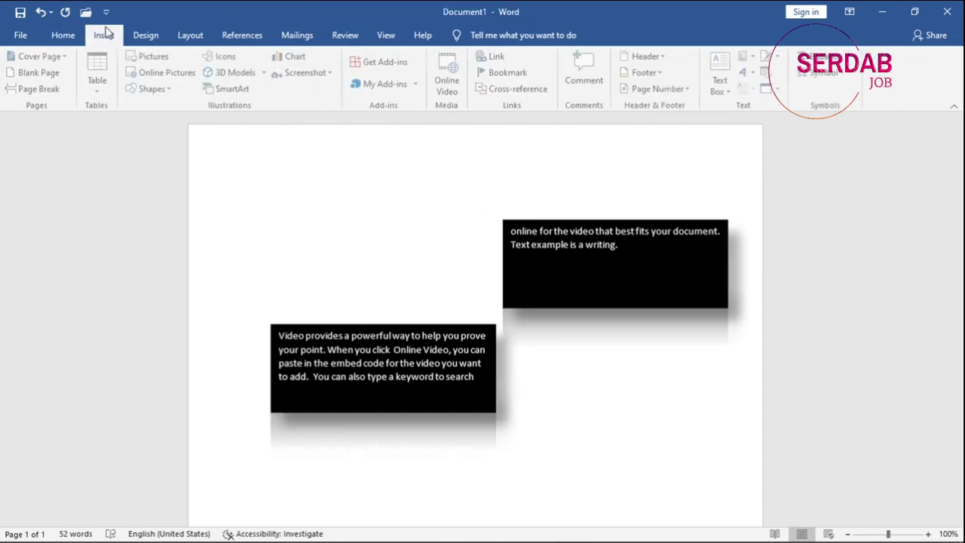
pyautogui.click(104, 76)
pyautogui.click(108, 84)
pyautogui.click(132, 88)
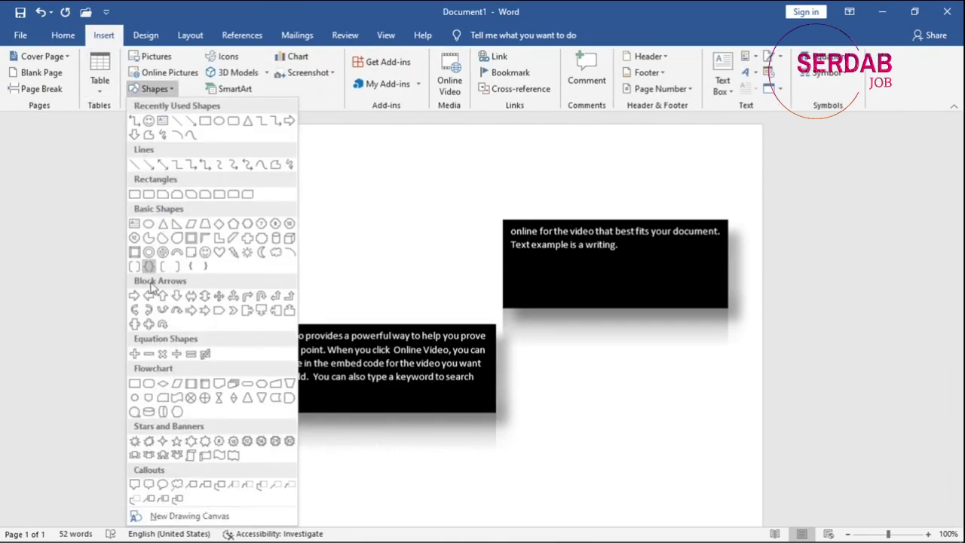
pyautogui.click(166, 88)
pyautogui.moveTo(598, 530)
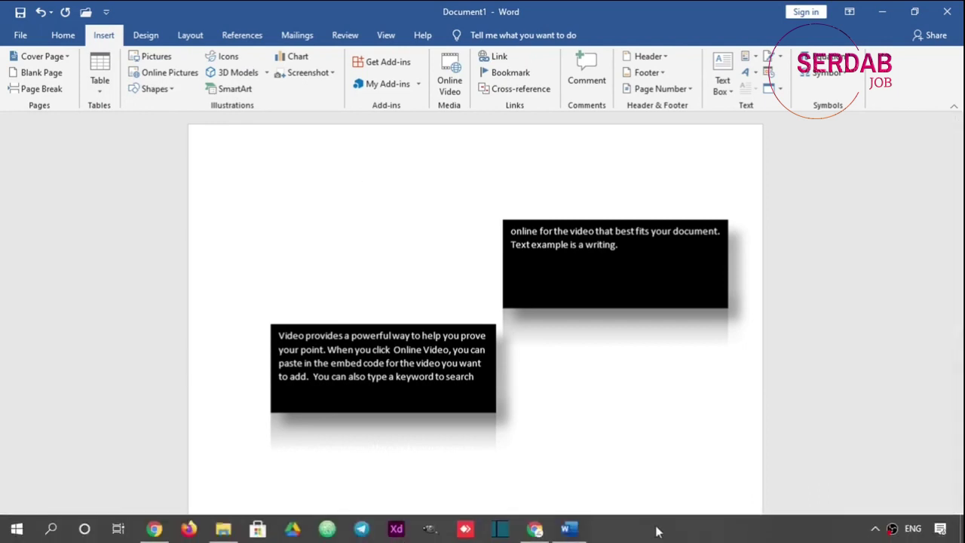